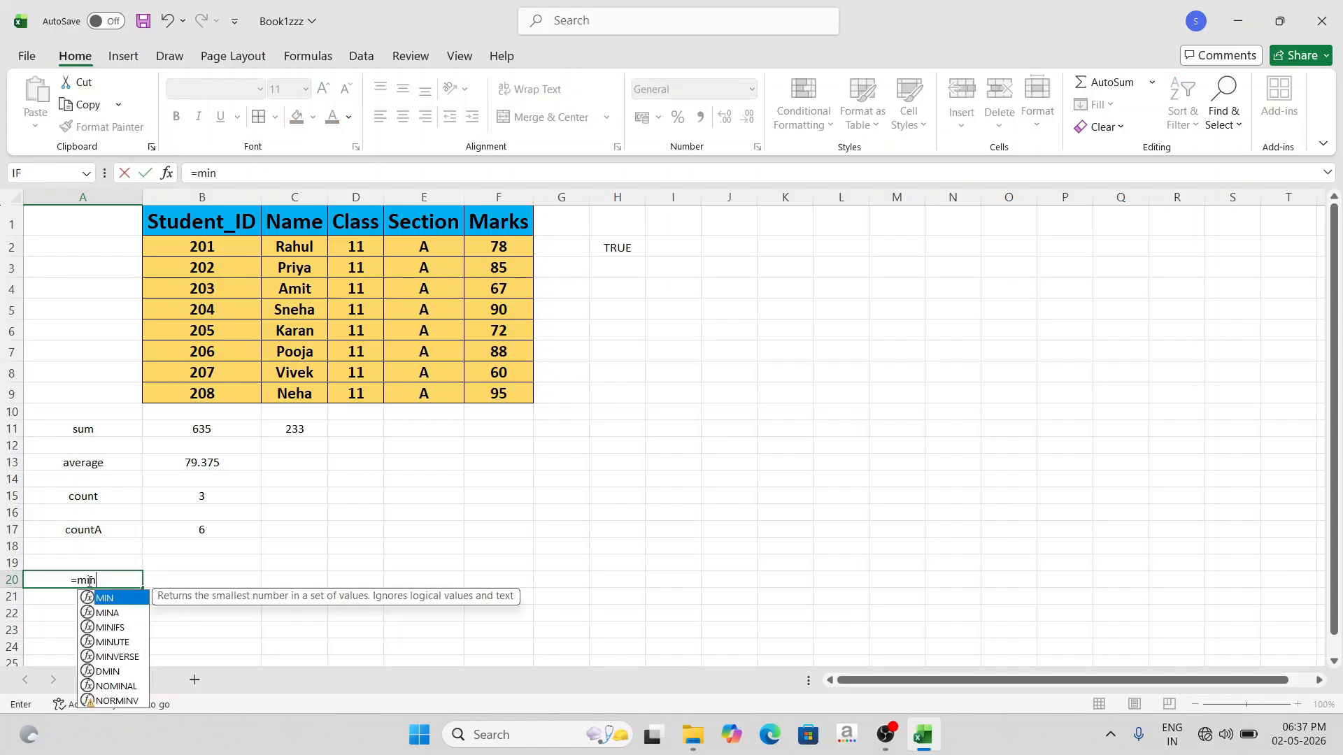
- Complete the MIN formula in cell A20 over the Marks range F2:F9
key("Tab")
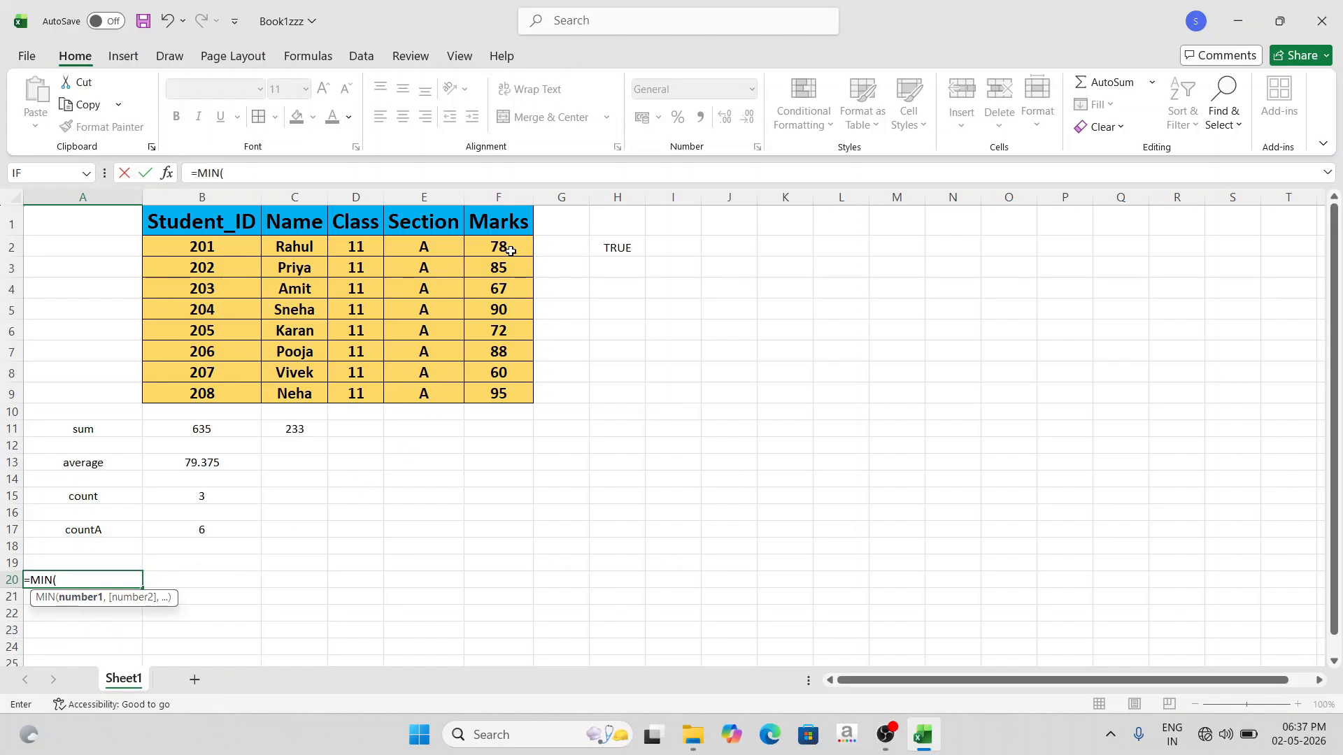
left_click_drag(512, 248, 527, 389)
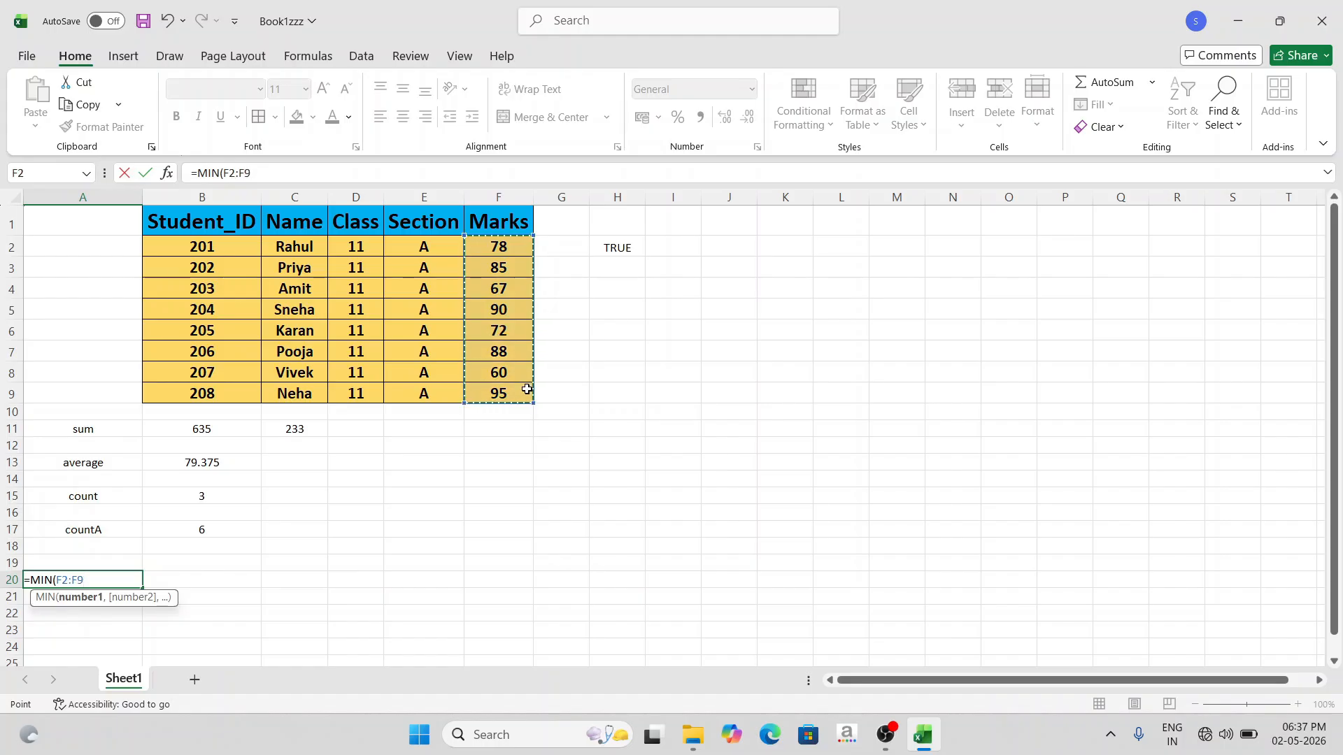
type(")")
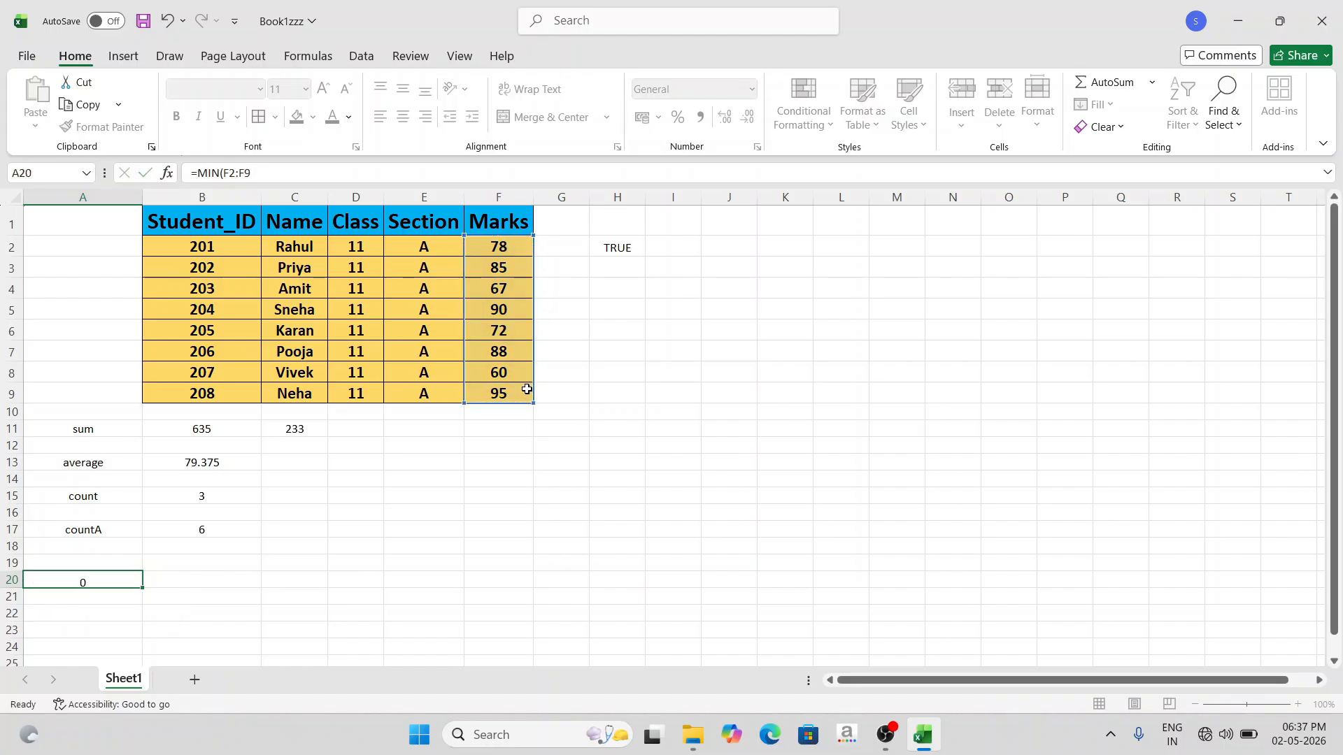
key("Return")
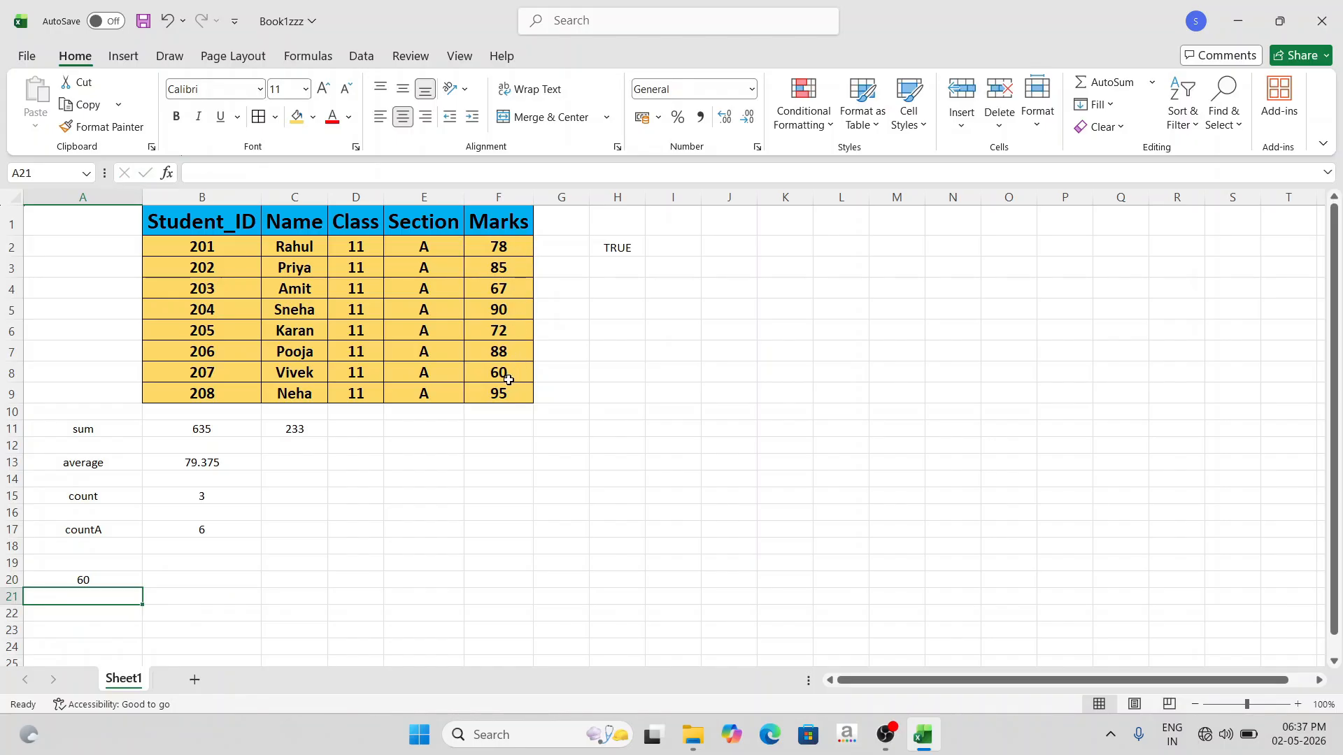
- Move the MIN formula from A20 to B20 and label cell A20 "min"
left_click(108, 580)
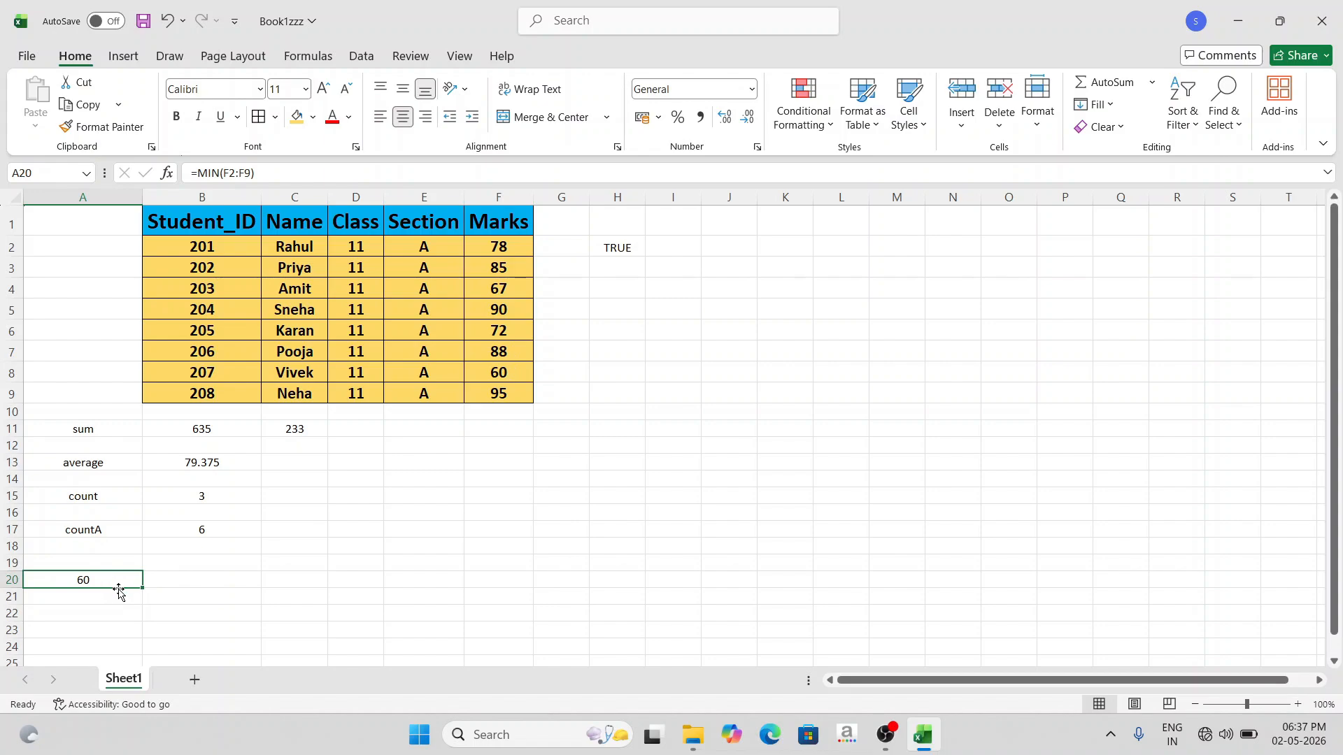
left_click_drag(119, 591, 168, 584)
left_click(110, 580)
type("Mi")
key("BackSpace")
key("BackSpace")
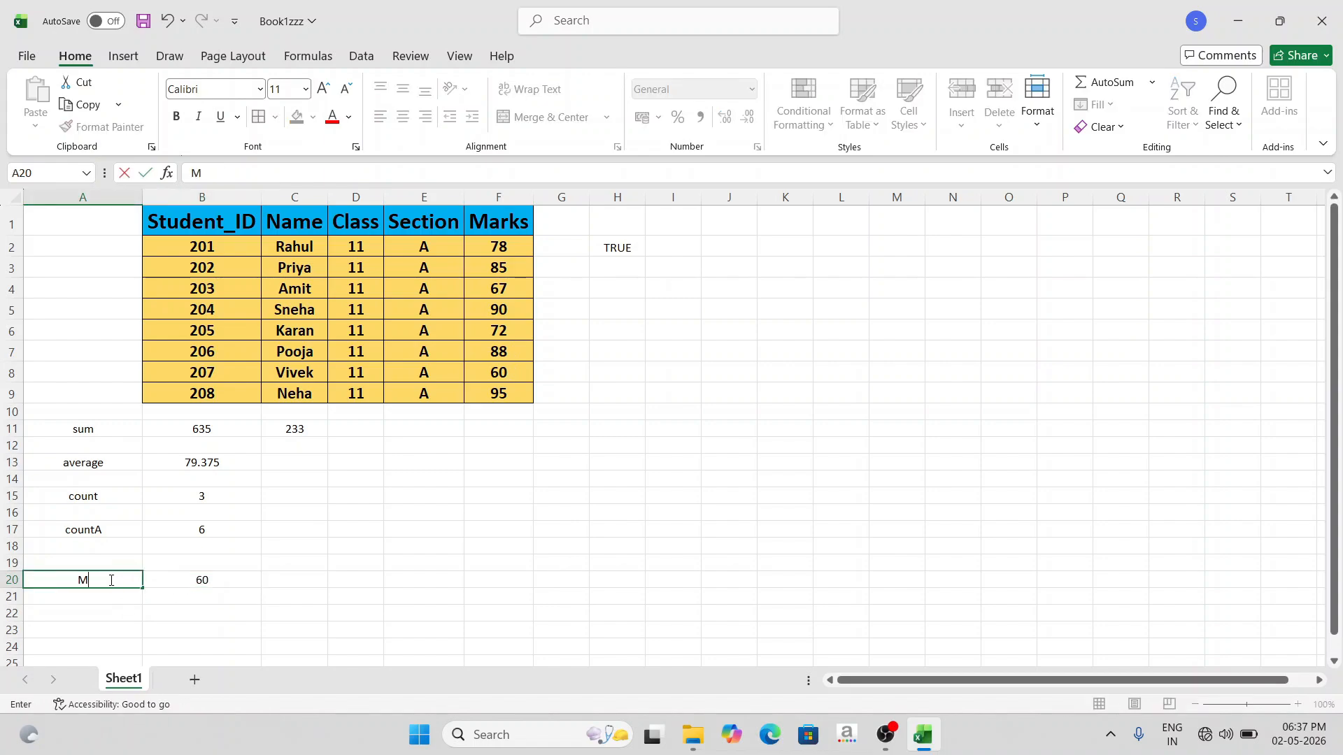
type("min")
left_click(252, 575)
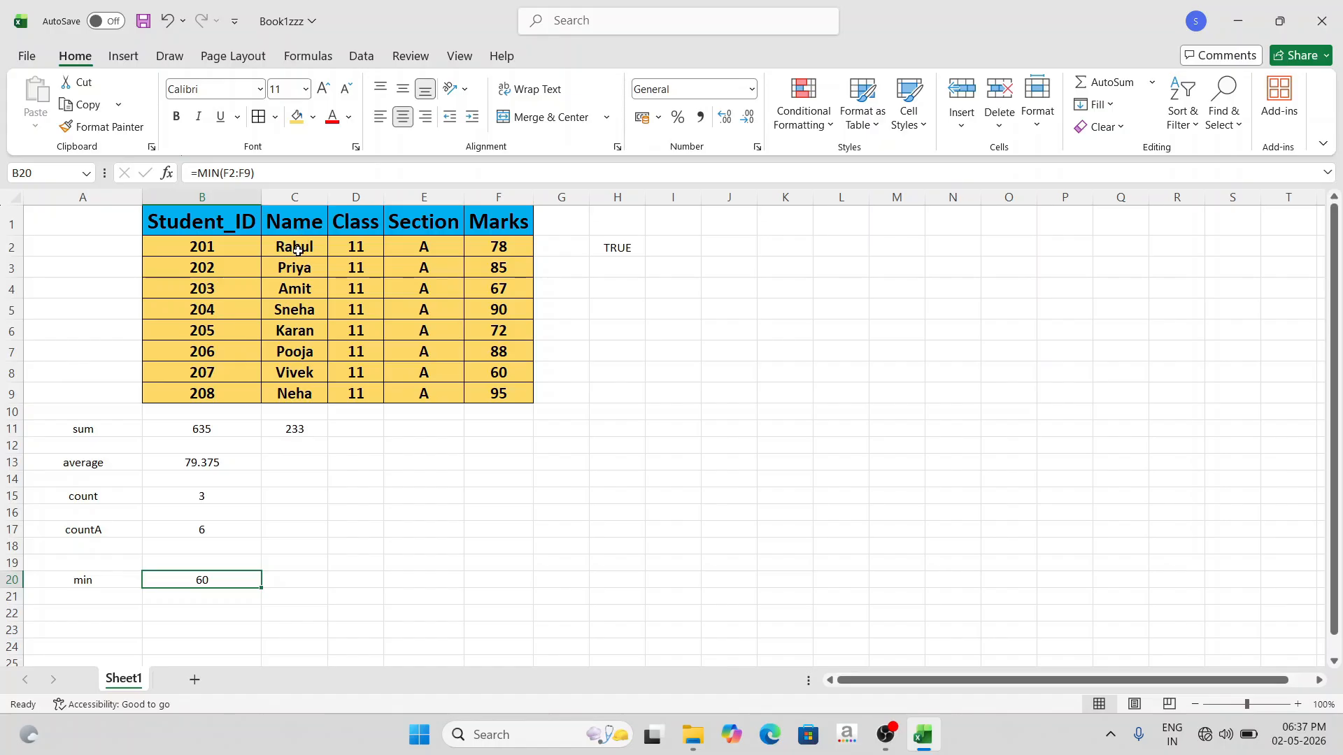
- Change the range of the MIN formula in B20 to B2:C2
double_click(198, 580)
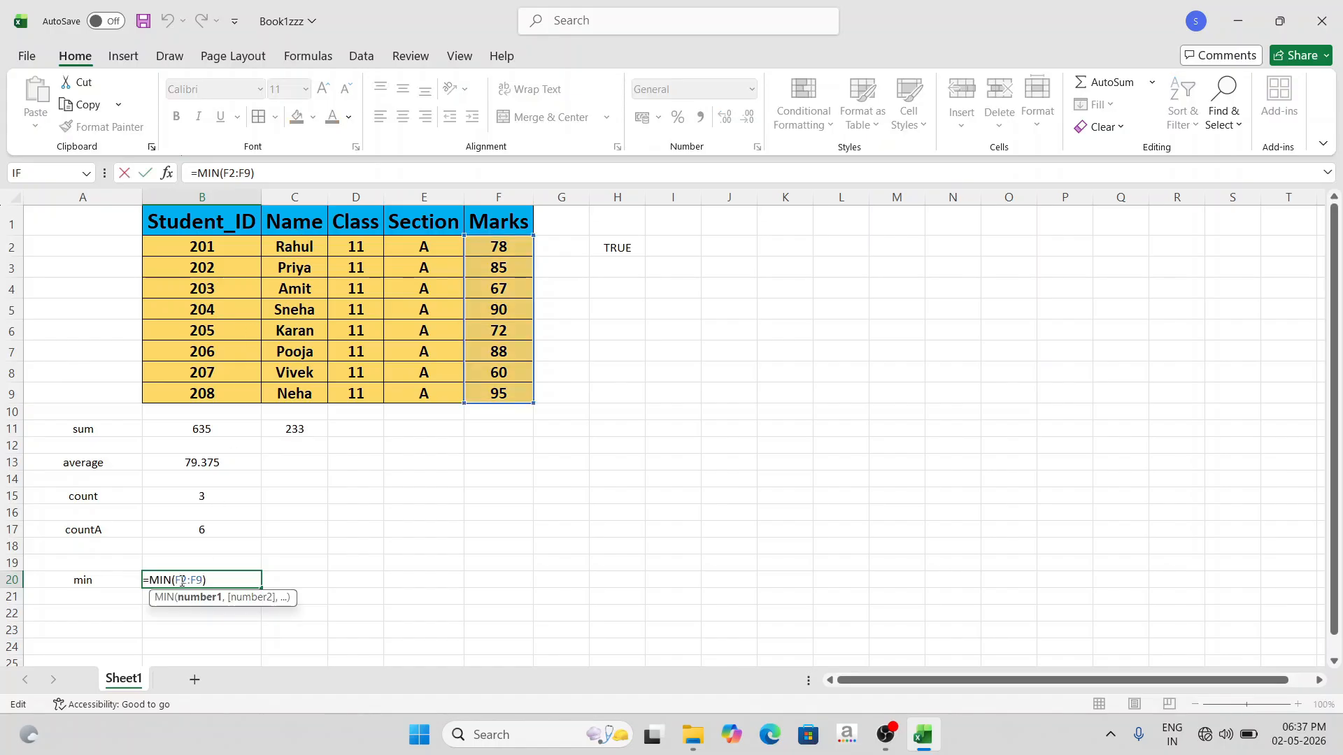
left_click_drag(175, 581, 197, 581)
left_click_drag(241, 246, 280, 246)
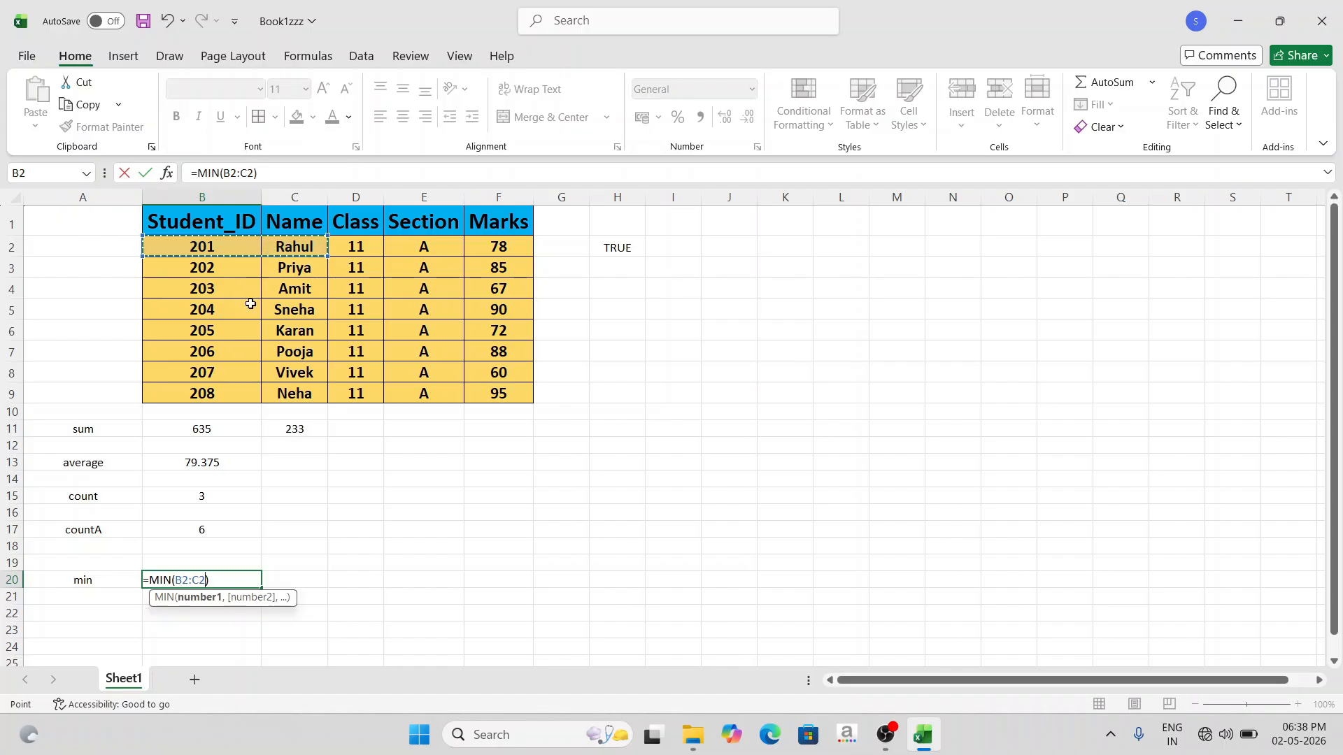
left_click(214, 581)
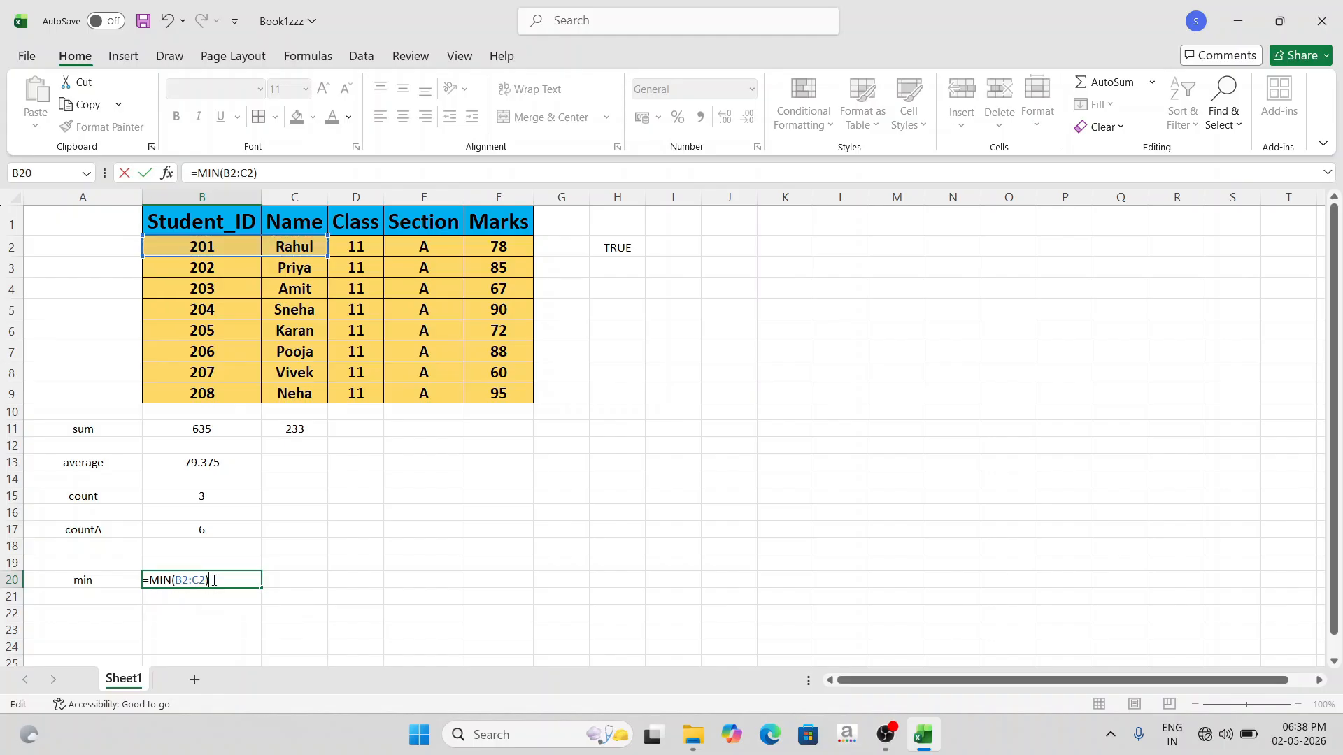
key("Return")
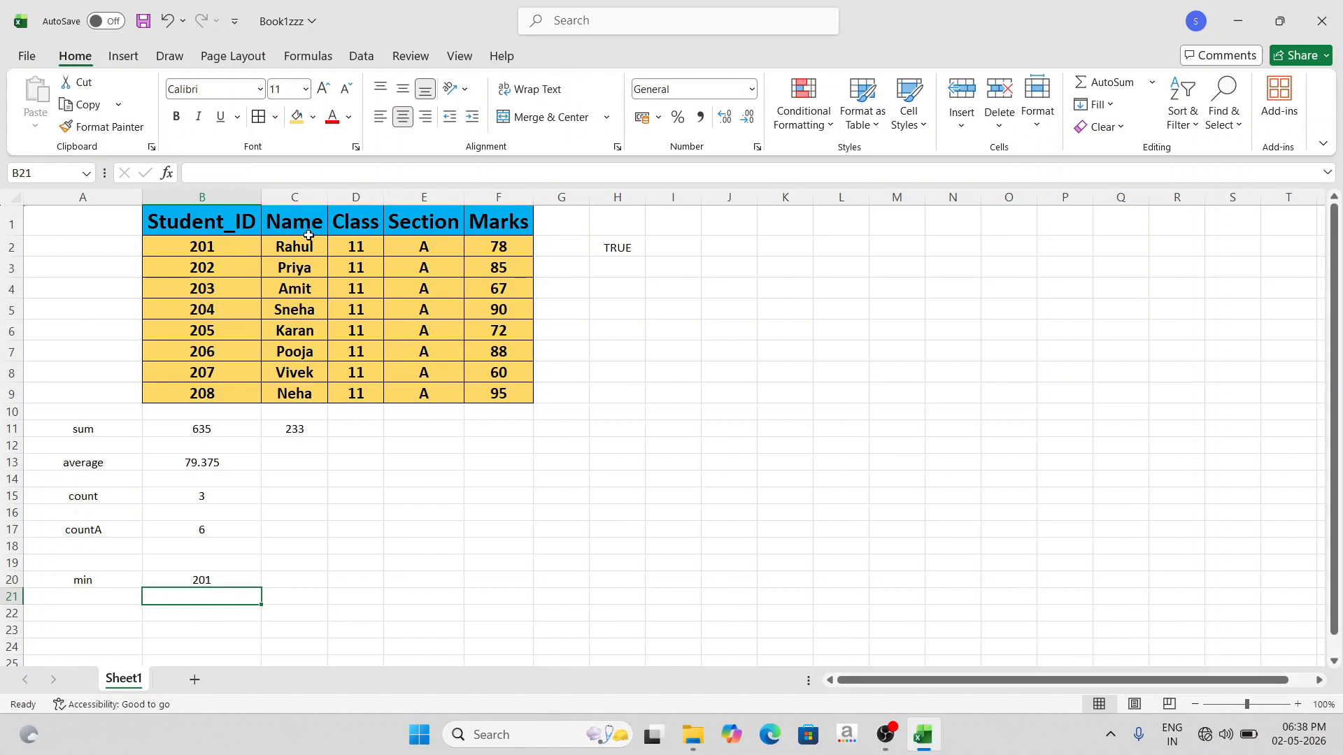
- Change the MIN formula in B20 to refer only to the name cell C2
double_click(209, 579)
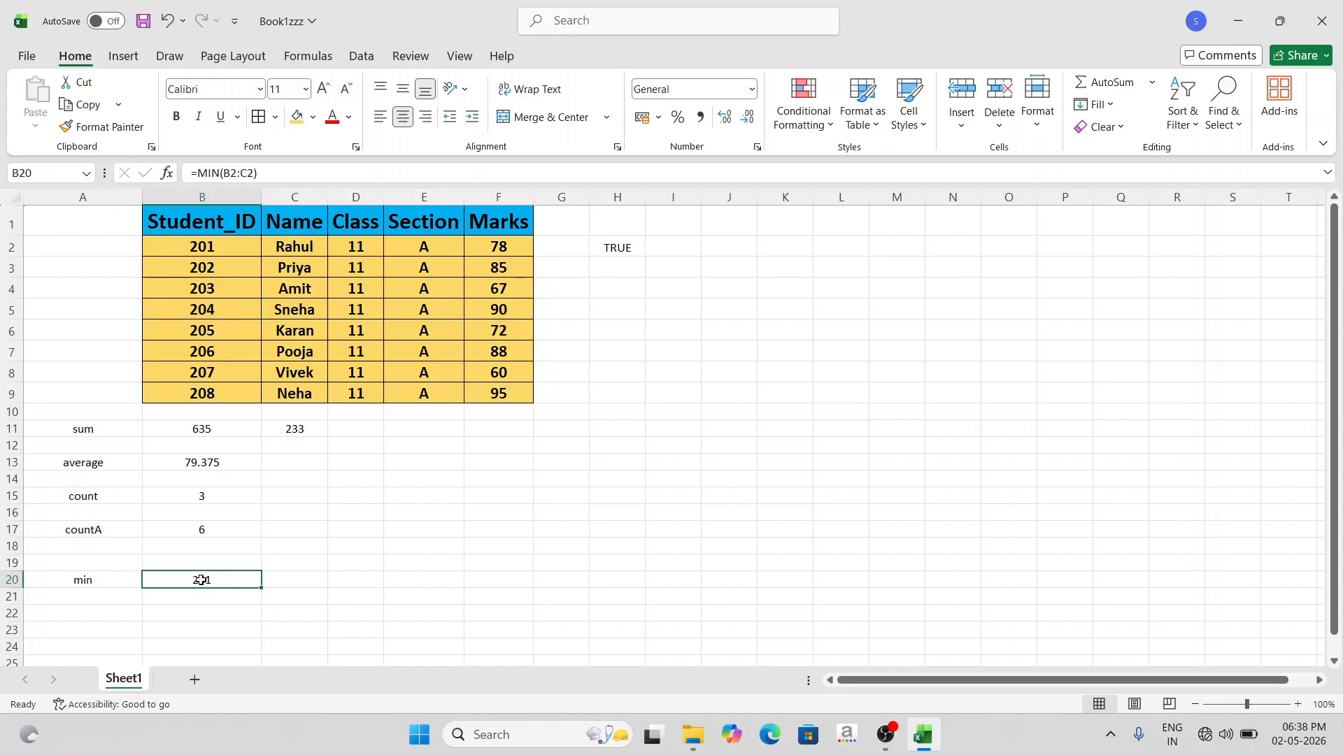
left_click_drag(178, 580, 205, 580)
left_click(293, 246)
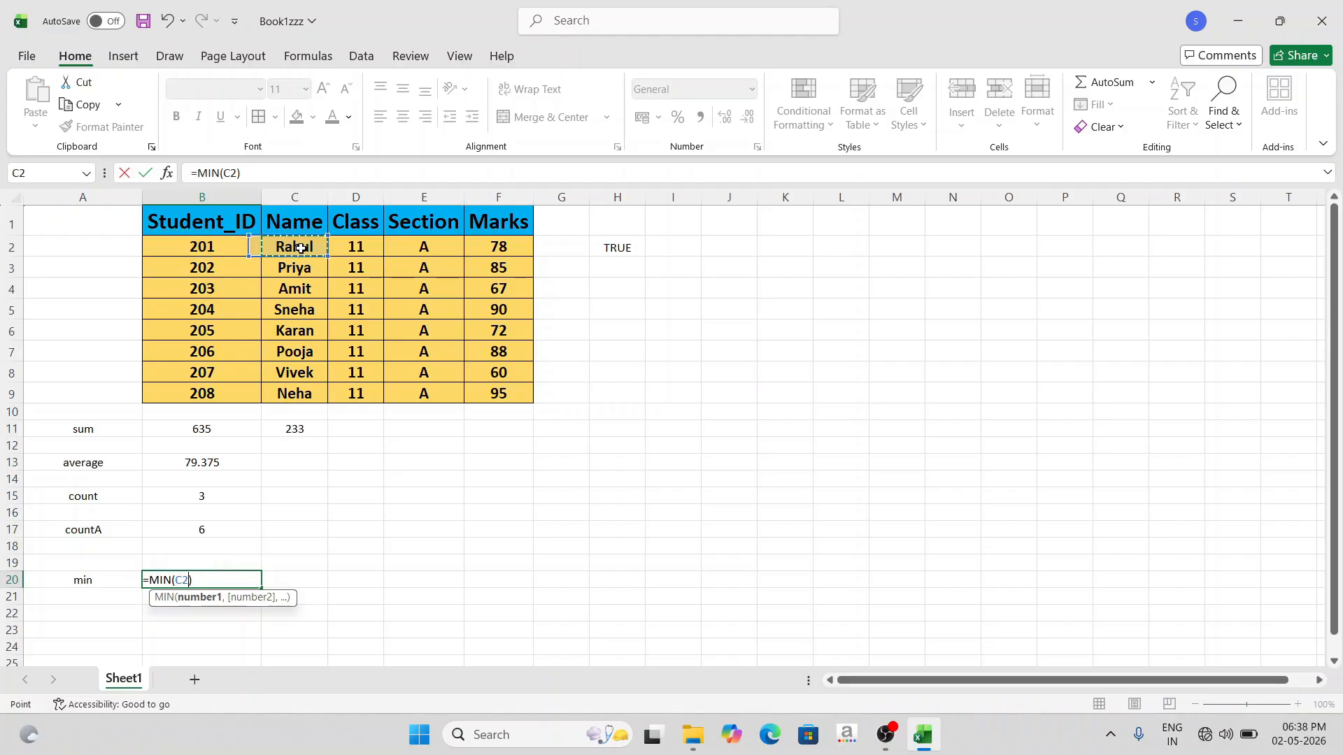
left_click(195, 580)
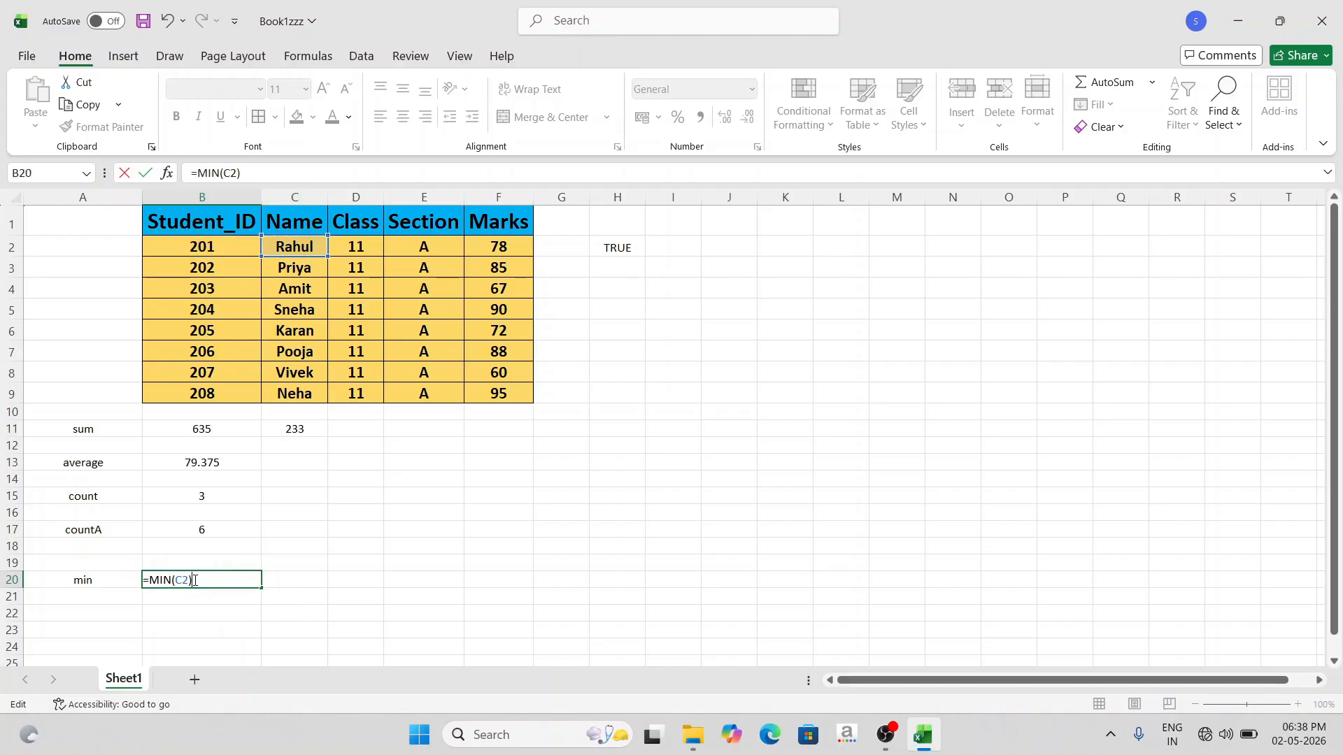
key("Return")
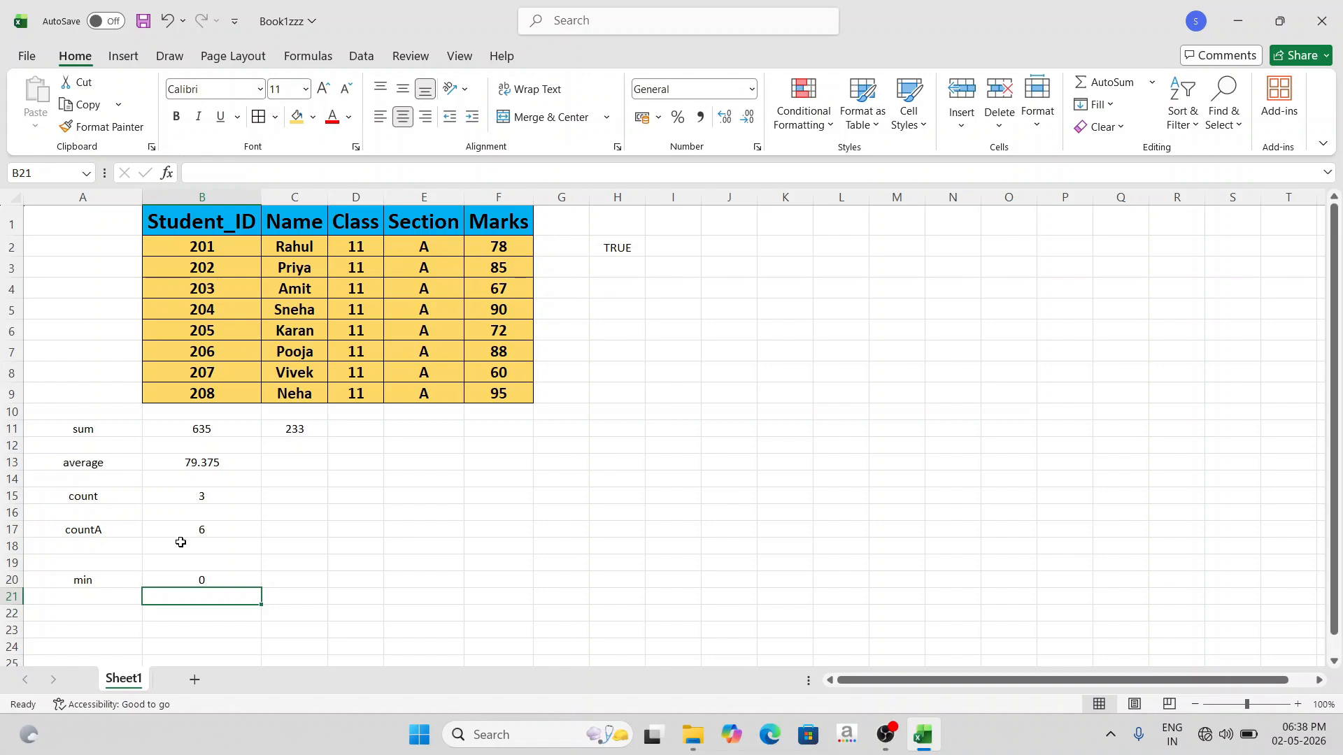
- Set the MIN formula in B20 to cover the whole first student row, B2:F2
double_click(185, 580)
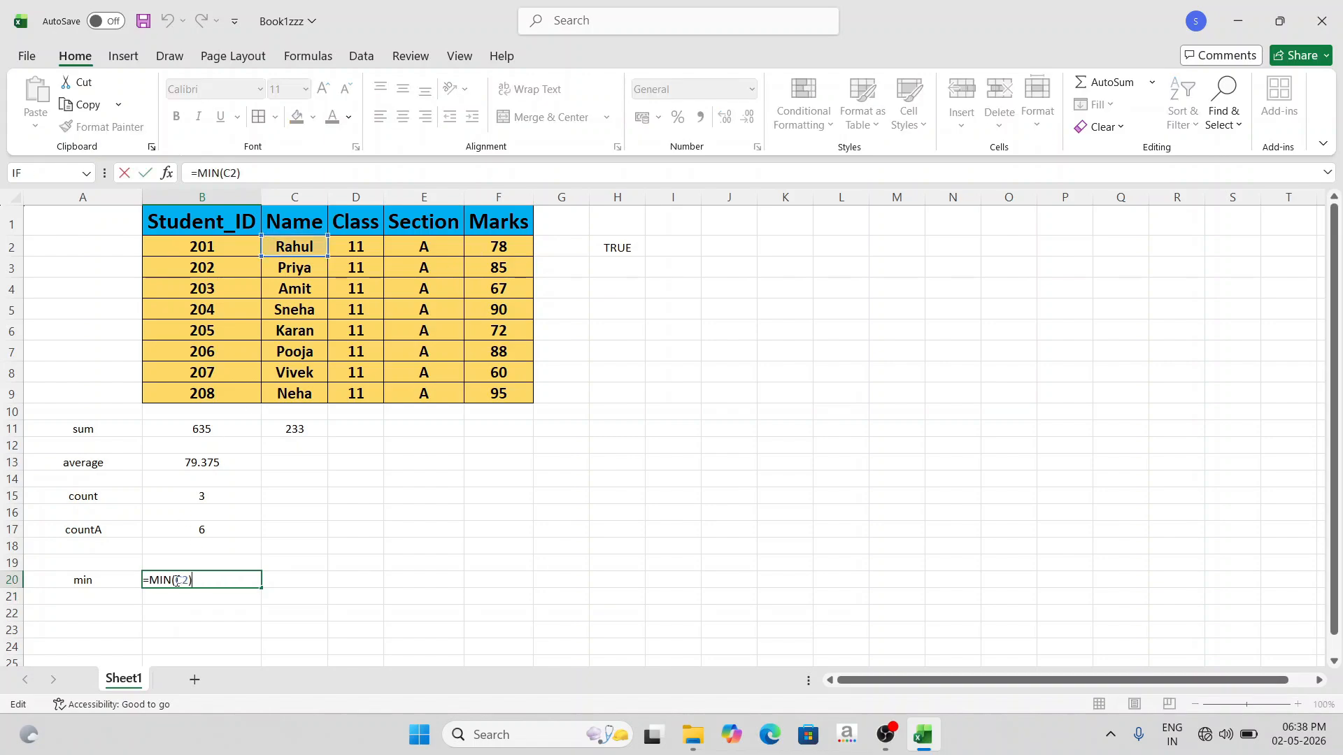
left_click_drag(203, 248, 519, 250)
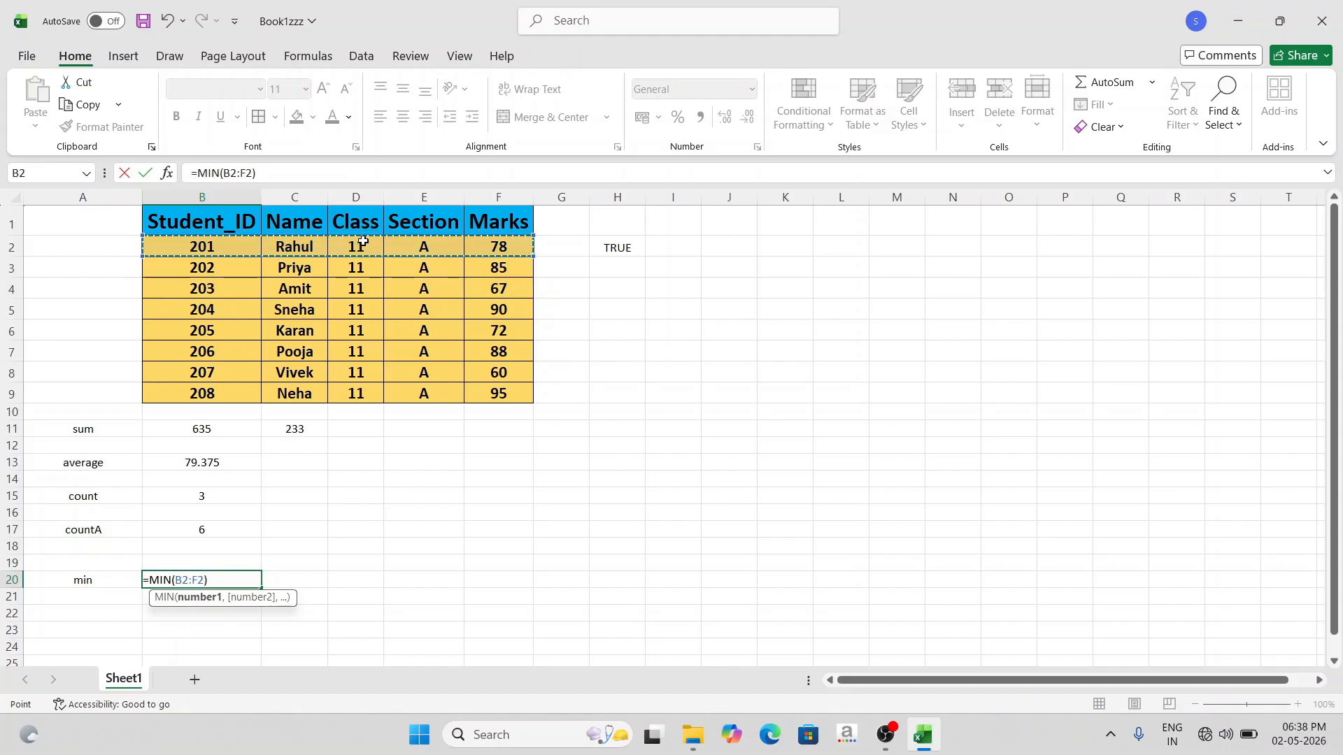
key("Return")
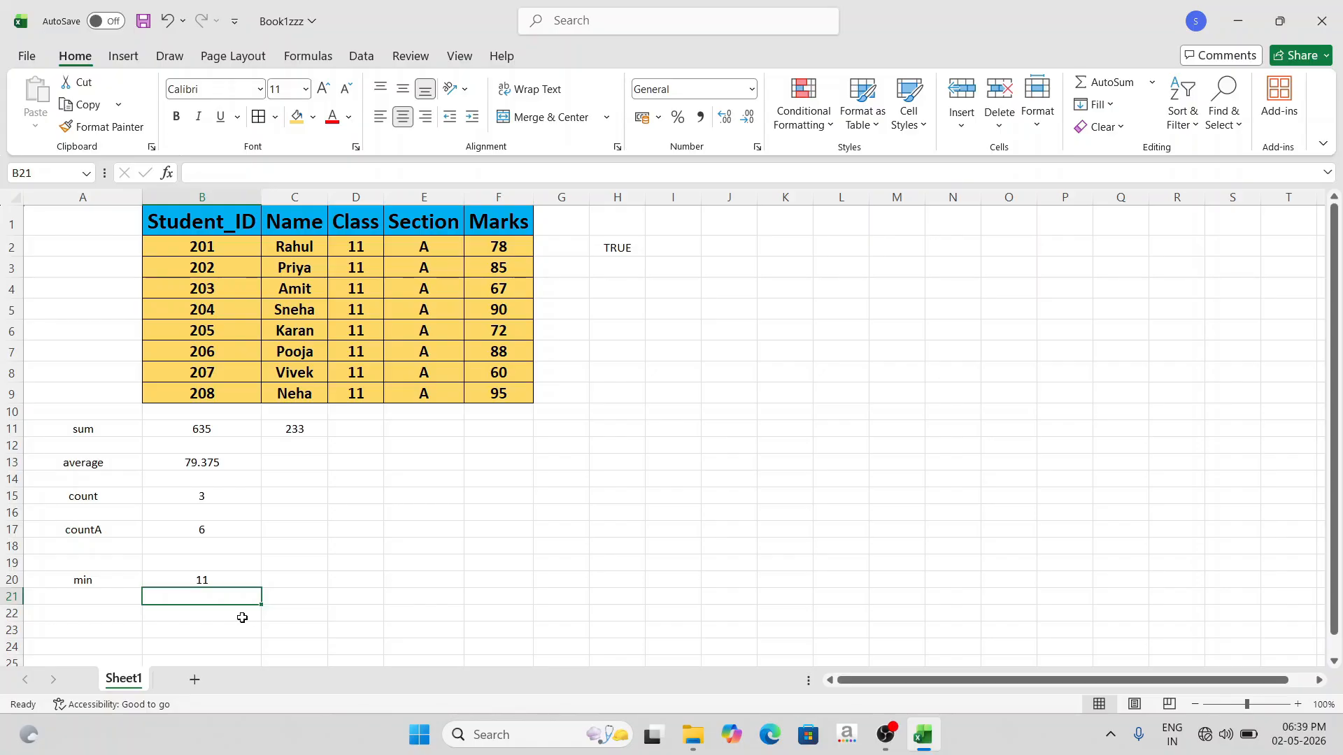
- Enter the label "minA" in cell A22
left_click(94, 612)
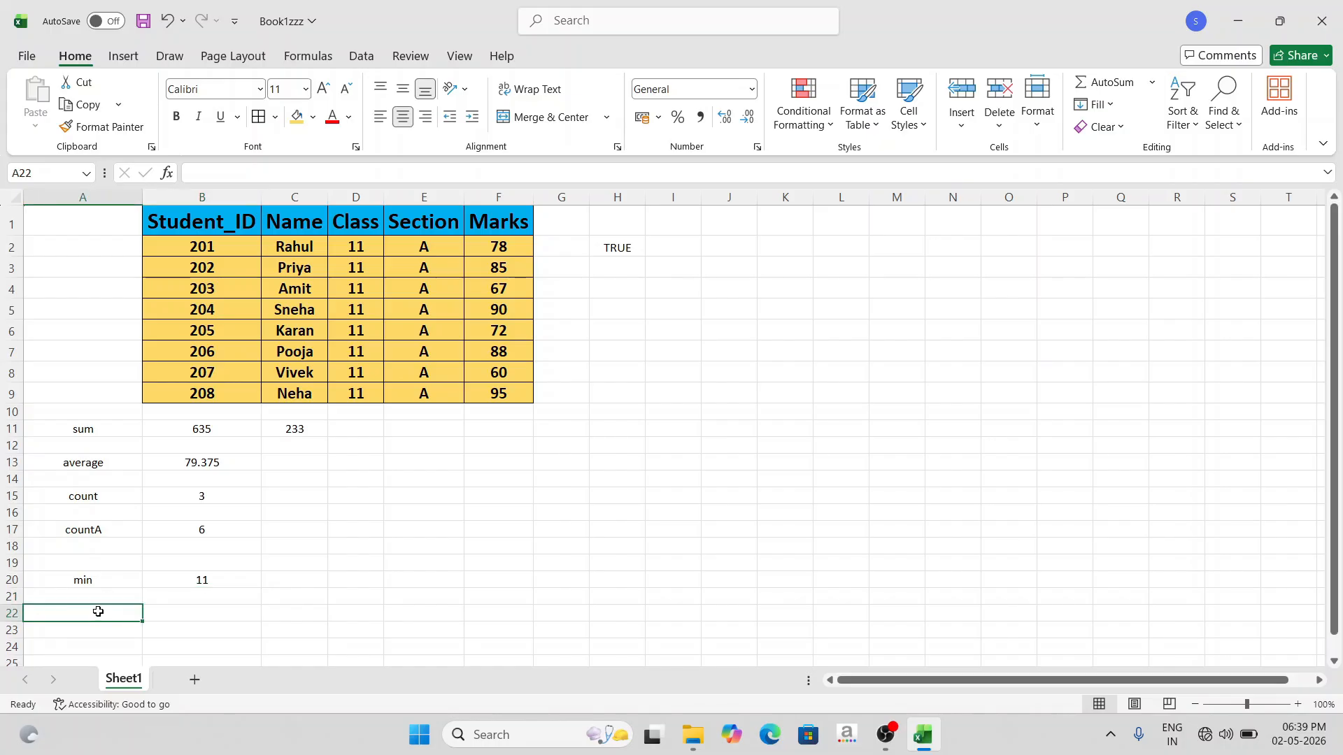
type("minA")
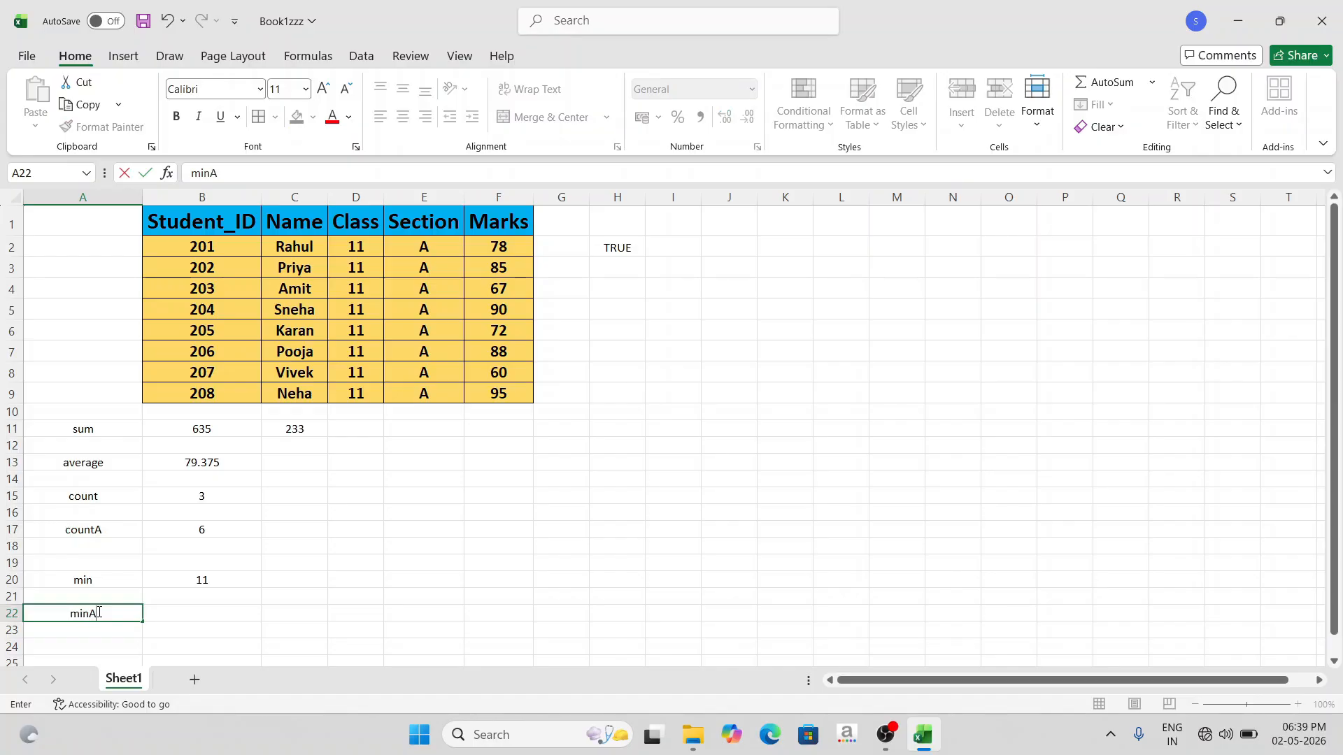
key("Tab")
- Enter a MINA formula in B22 over the range B2:C2
type("=")
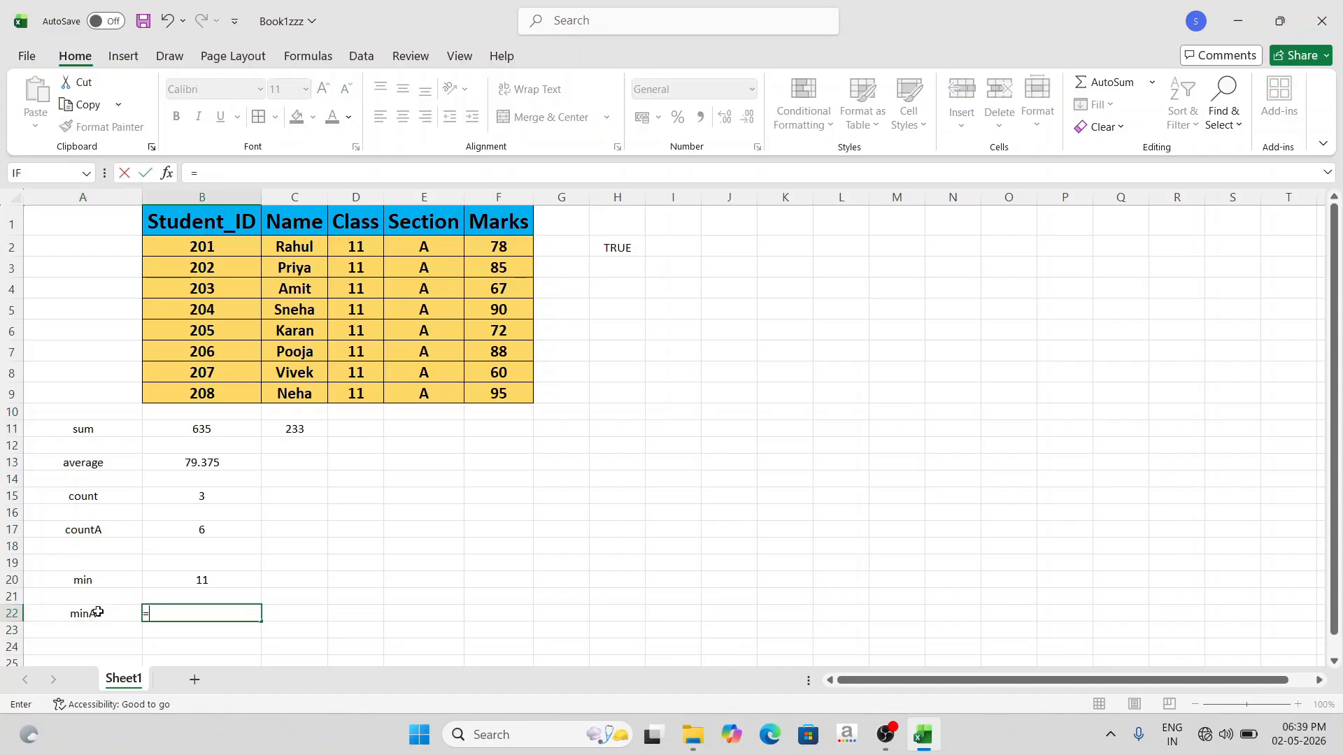
type("min")
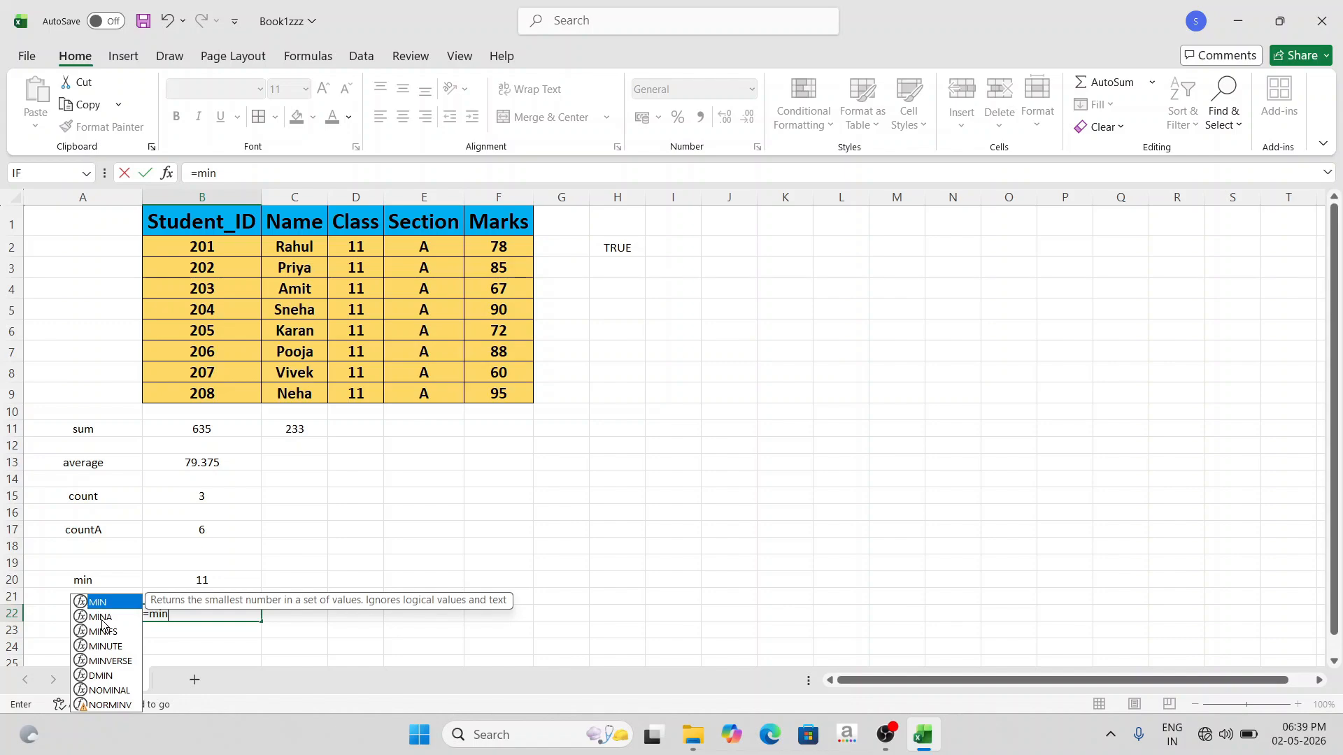
left_click(103, 618)
double_click(103, 618)
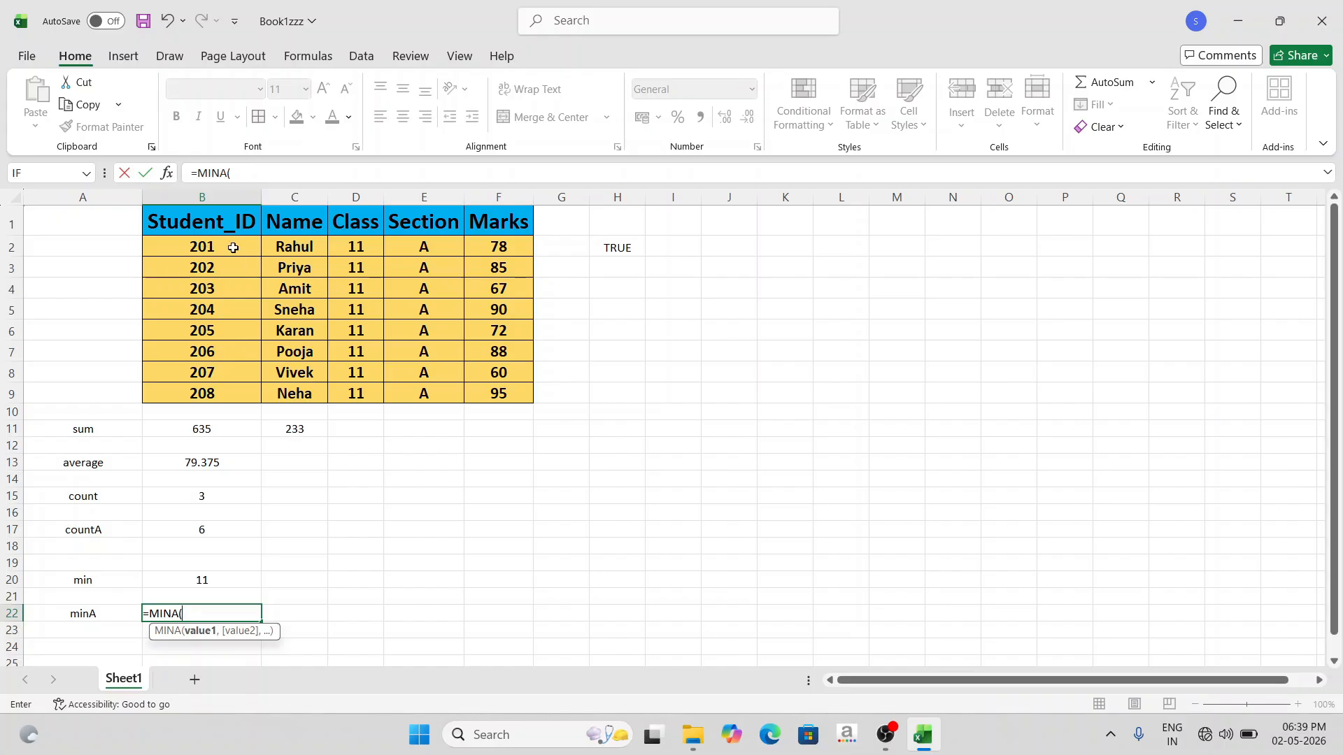
left_click_drag(228, 248, 269, 247)
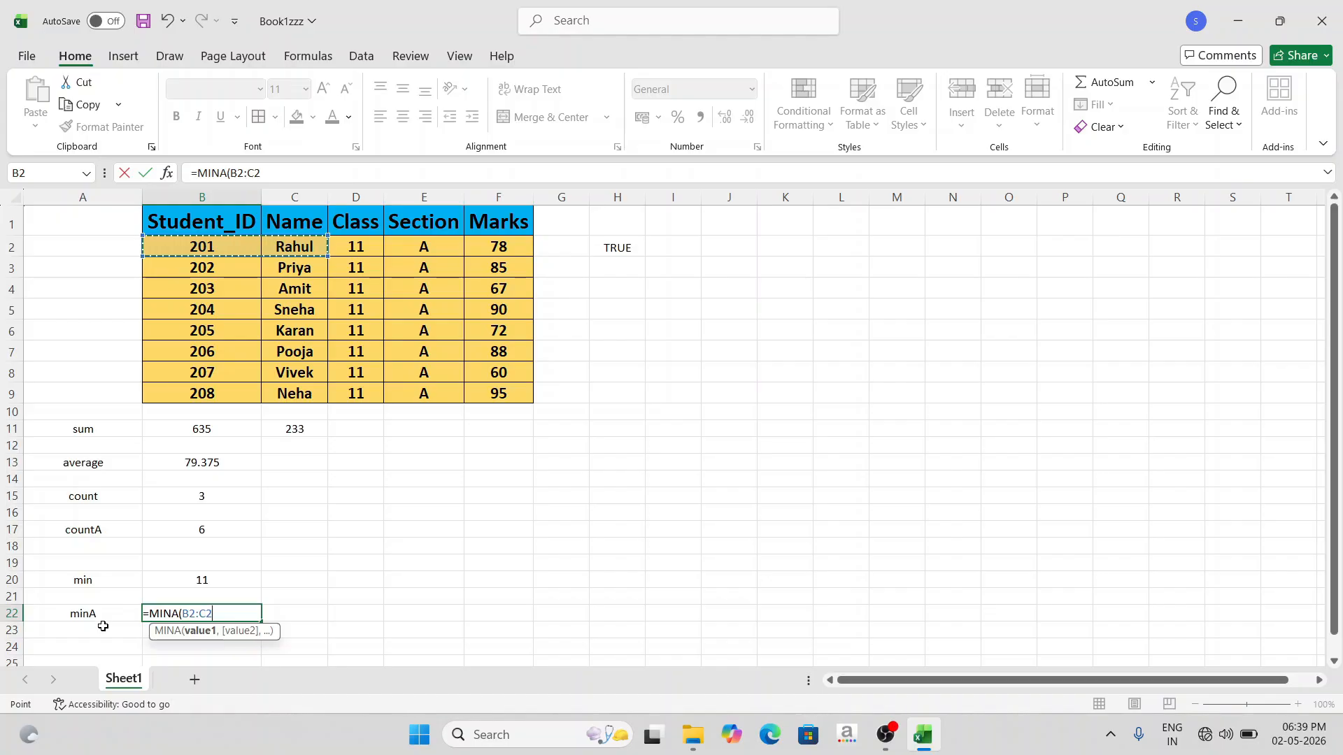
left_click(234, 612)
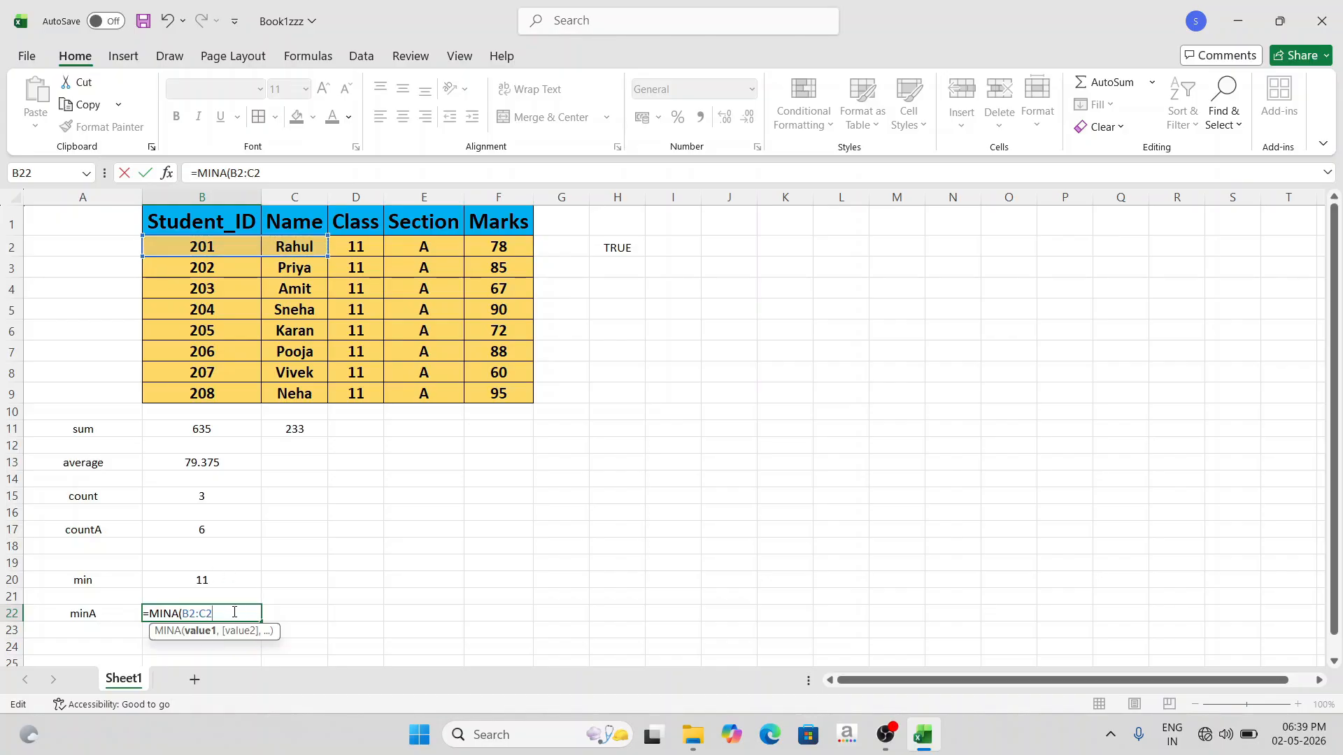
key("Return")
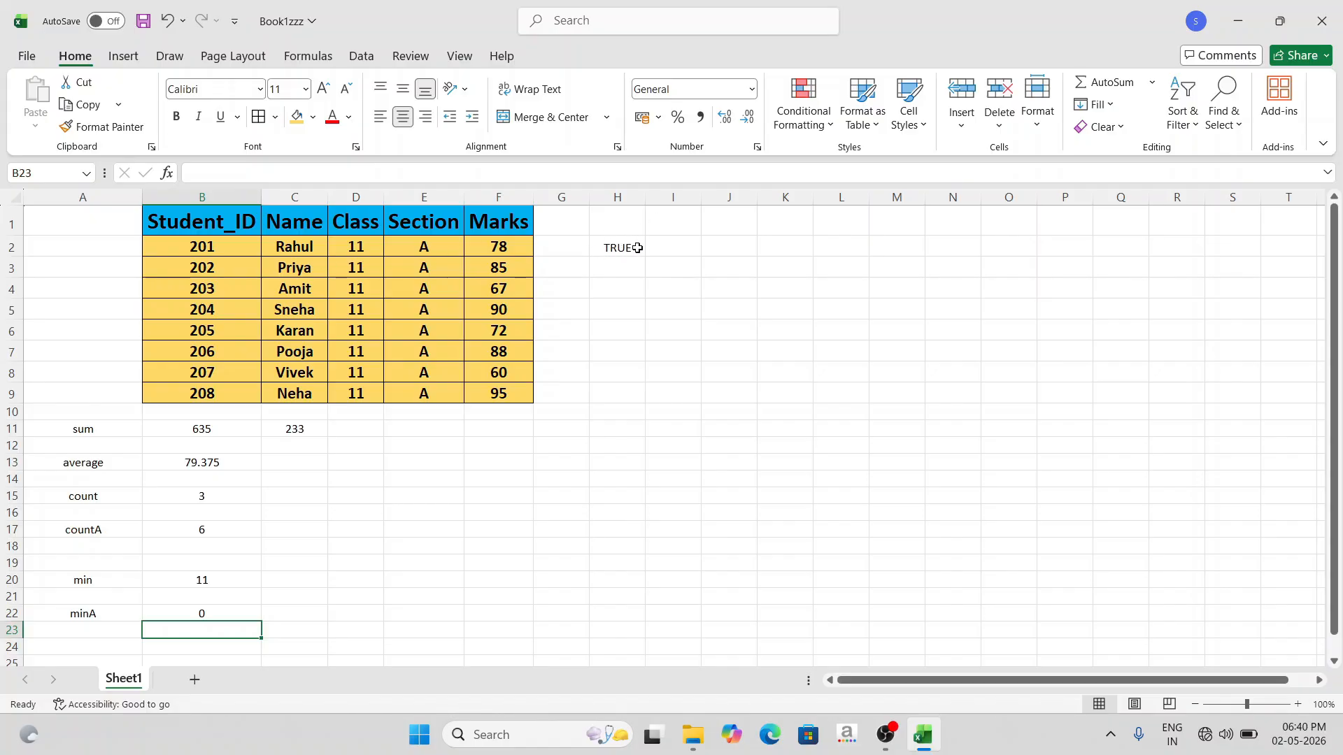
- Replace the range in the MINA formula in B22 with the logical value cell H2
left_click(205, 614)
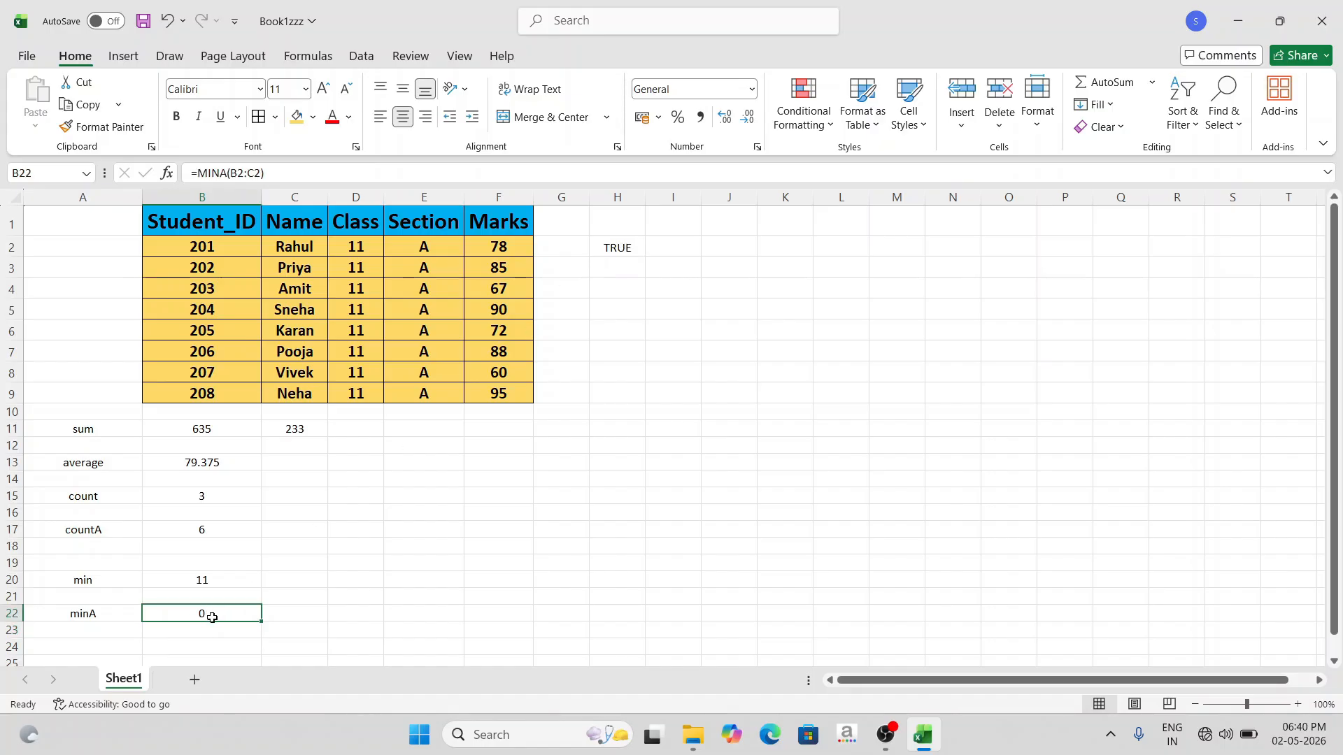
double_click(211, 615)
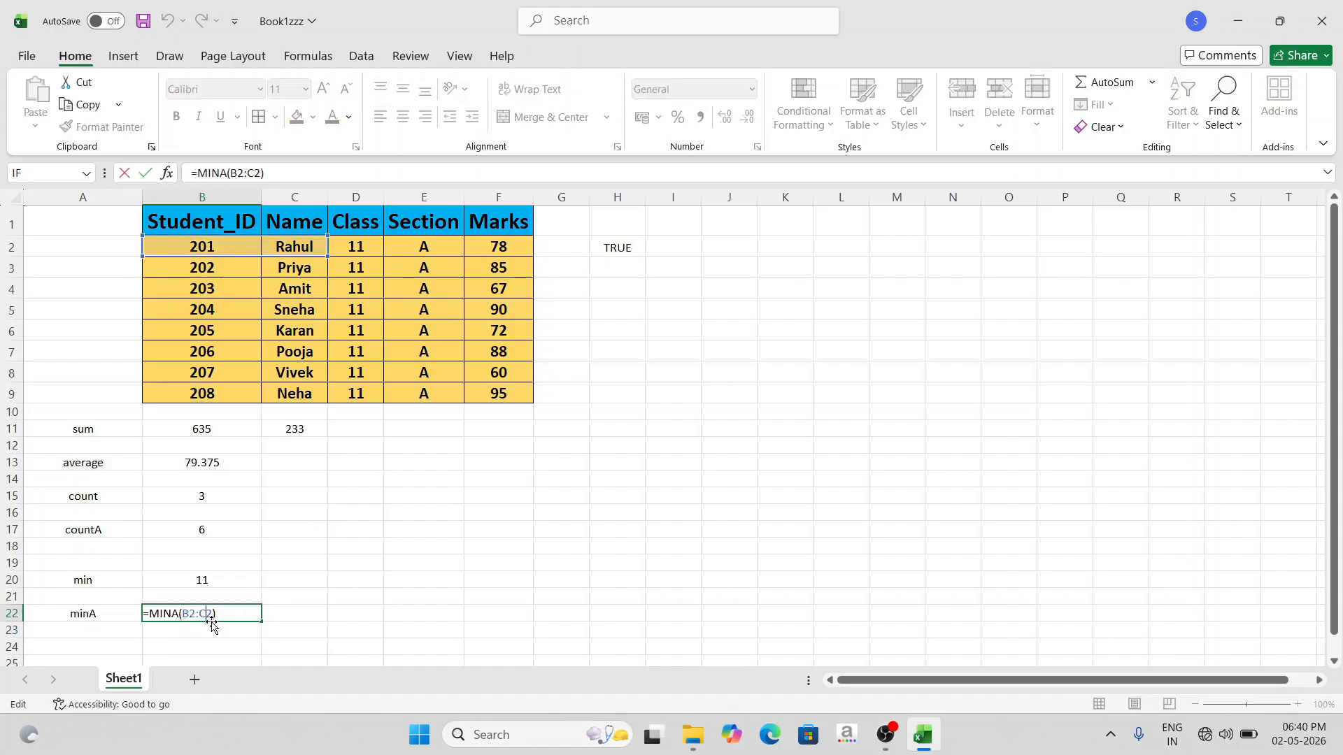
left_click_drag(184, 615, 214, 615)
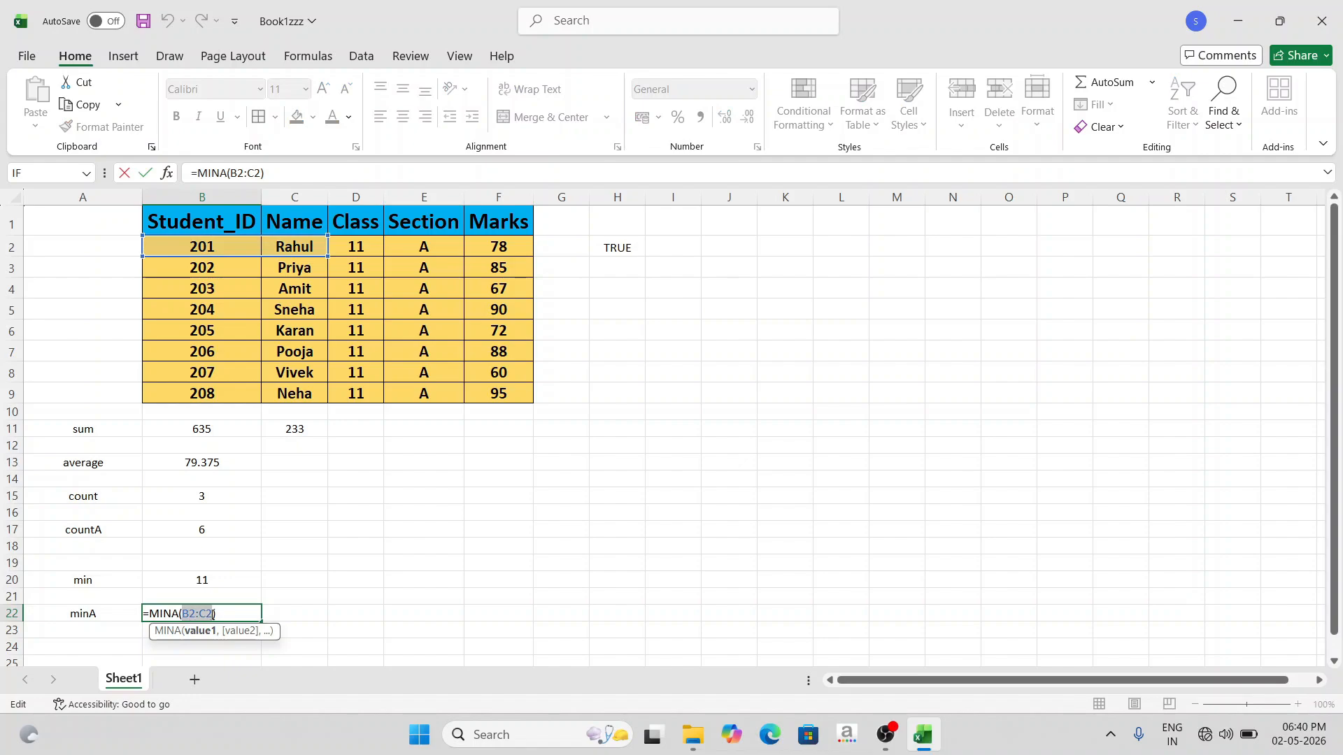
left_click(610, 248)
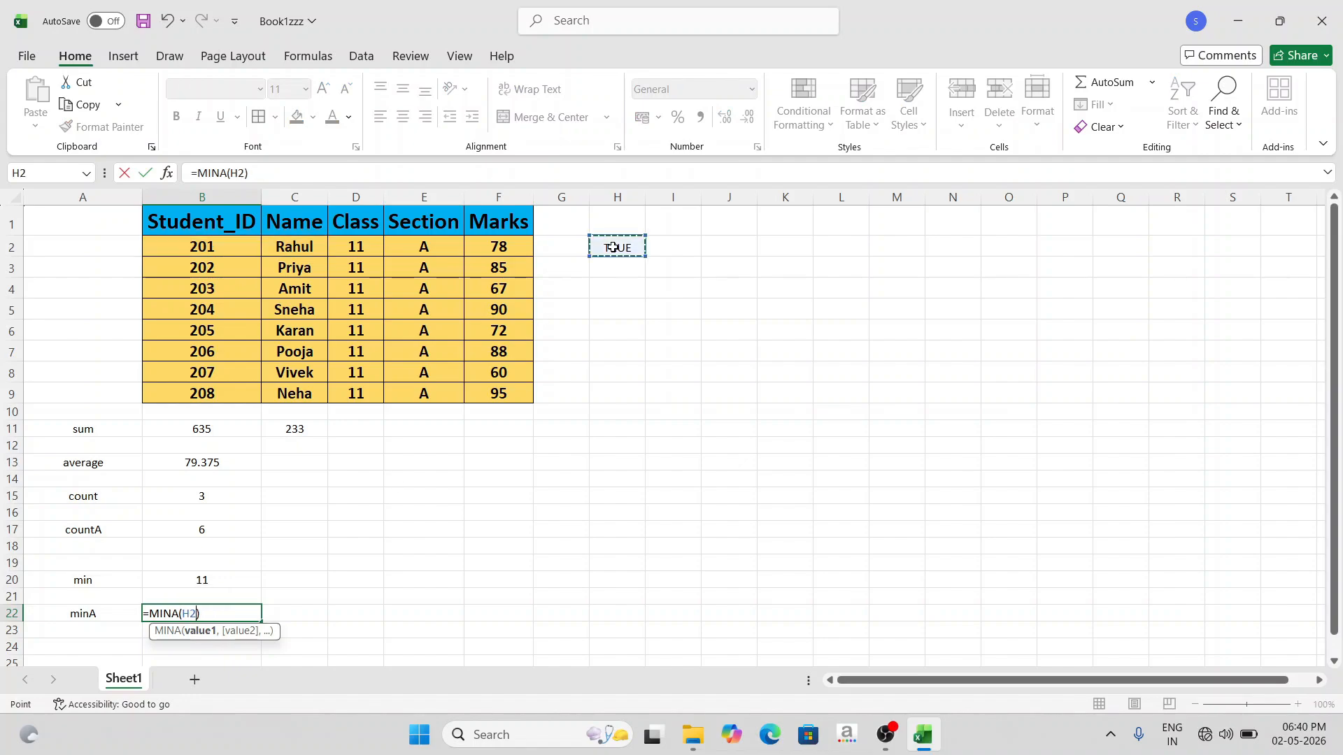
left_click(234, 614)
key("Return")
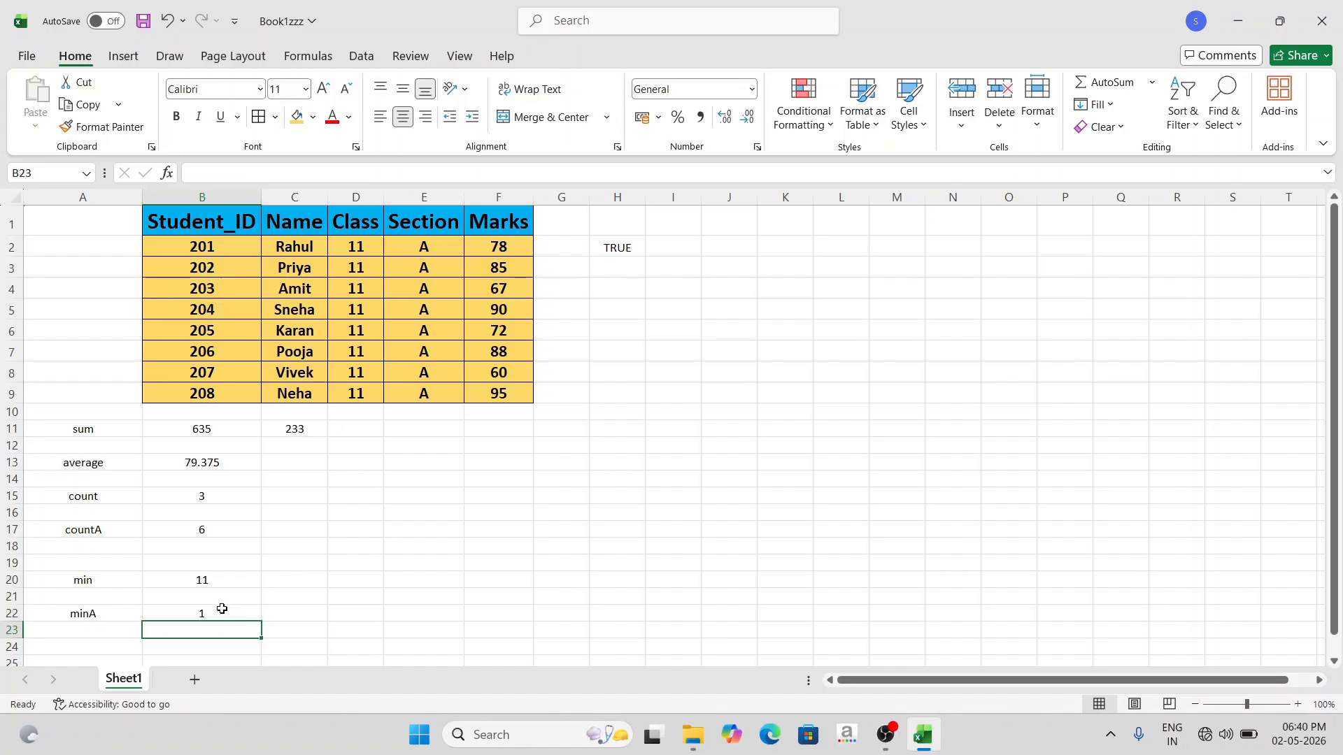
- Enter the text "tool" in cell G2
left_click(564, 246)
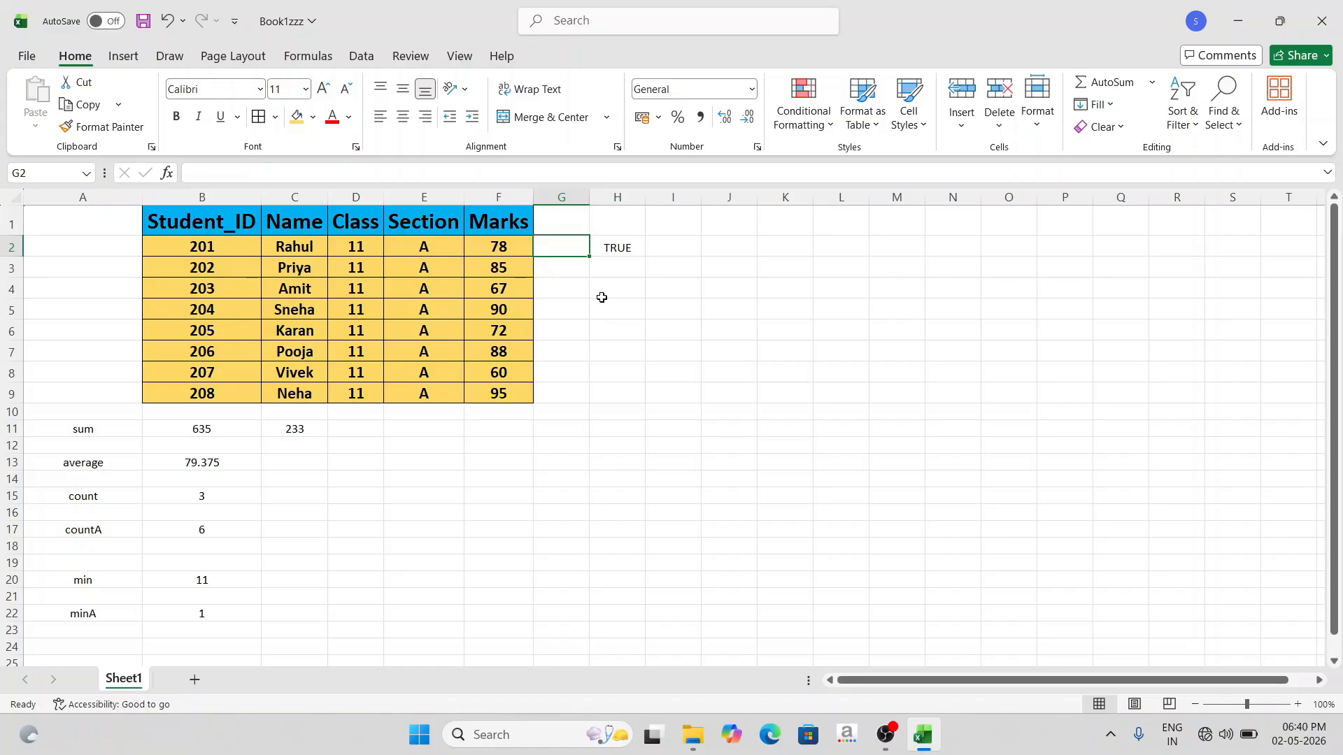
type("tool")
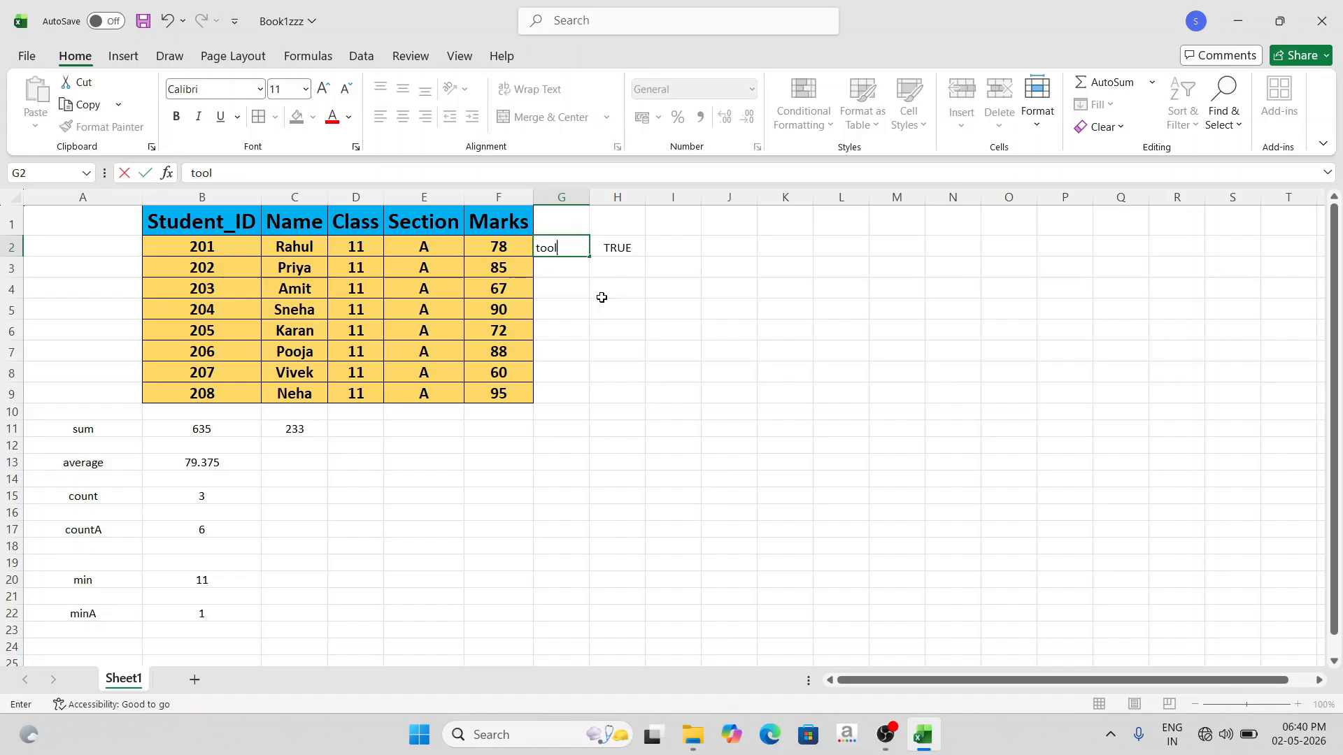
left_click(552, 267)
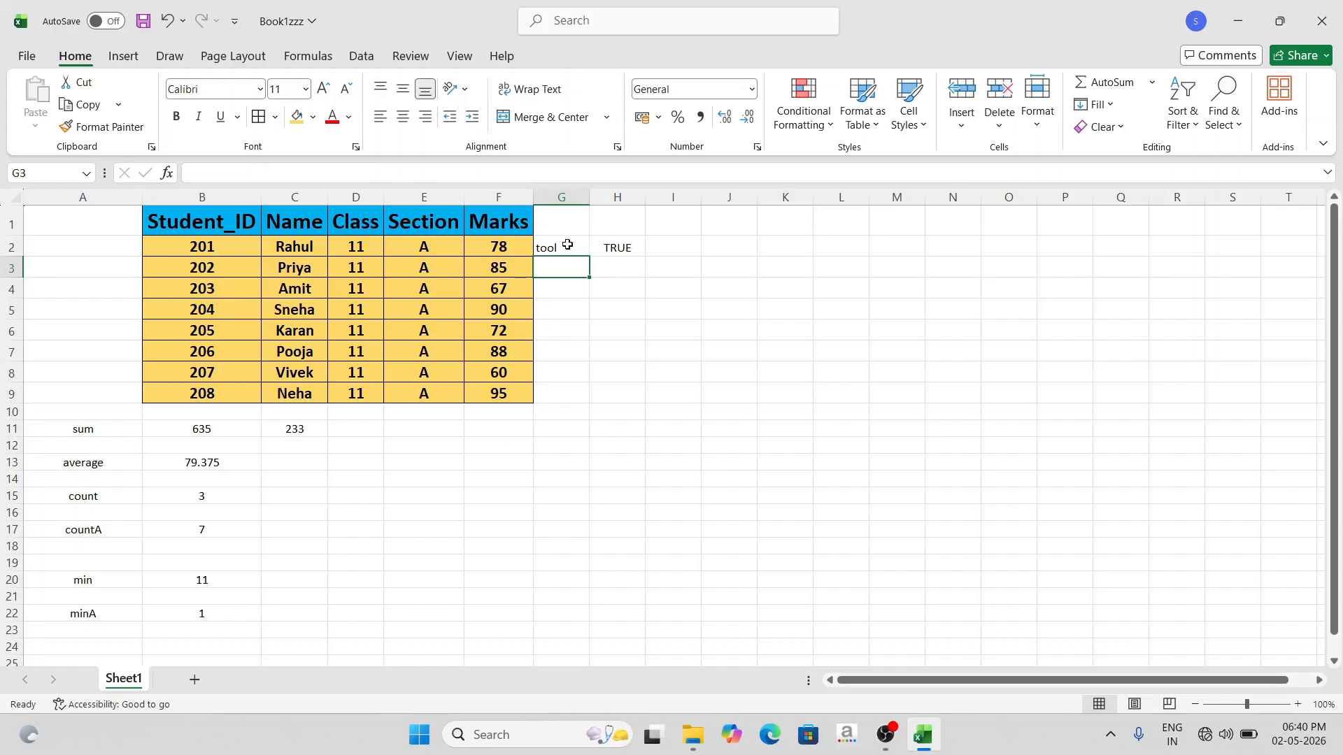
- Change the reference in the MINA formula in B22 to the text and logical cells G2:H2
left_click(213, 613)
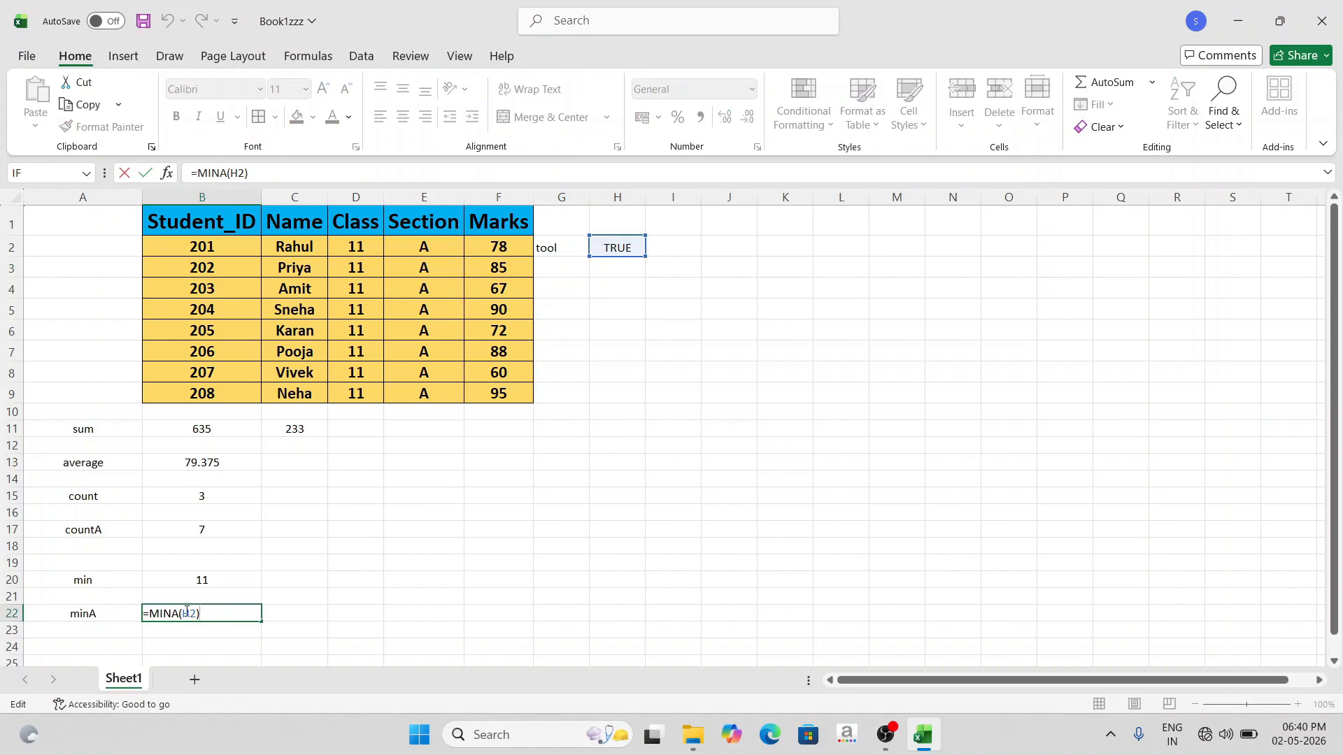
left_click(568, 252)
left_click_drag(568, 252, 598, 257)
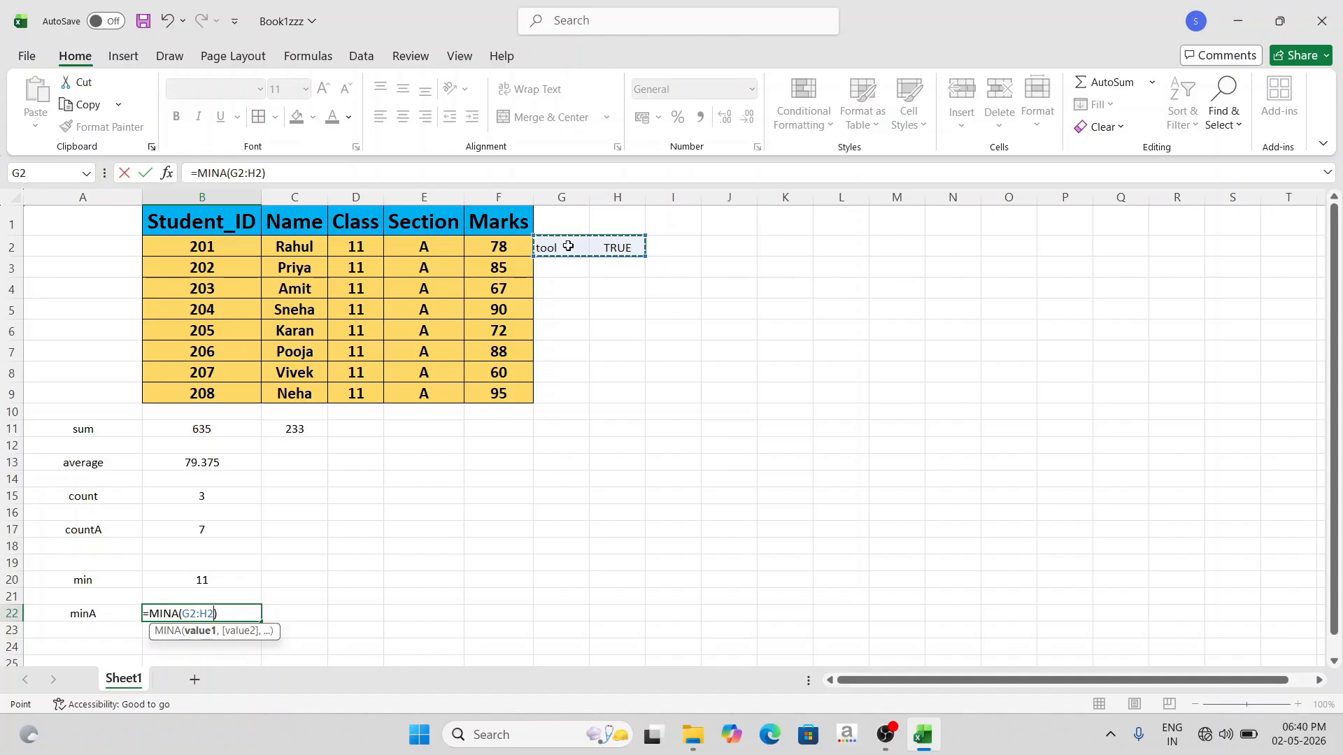
left_click(222, 614)
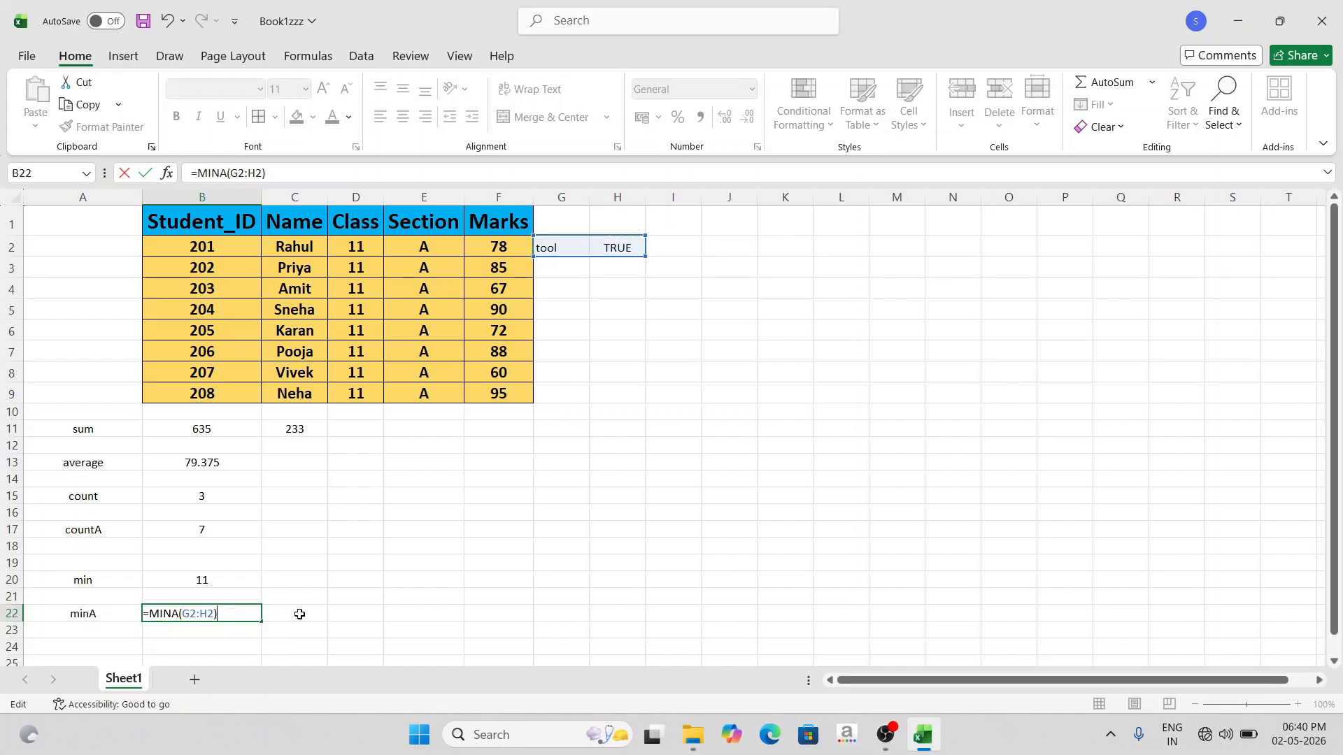
key("Return")
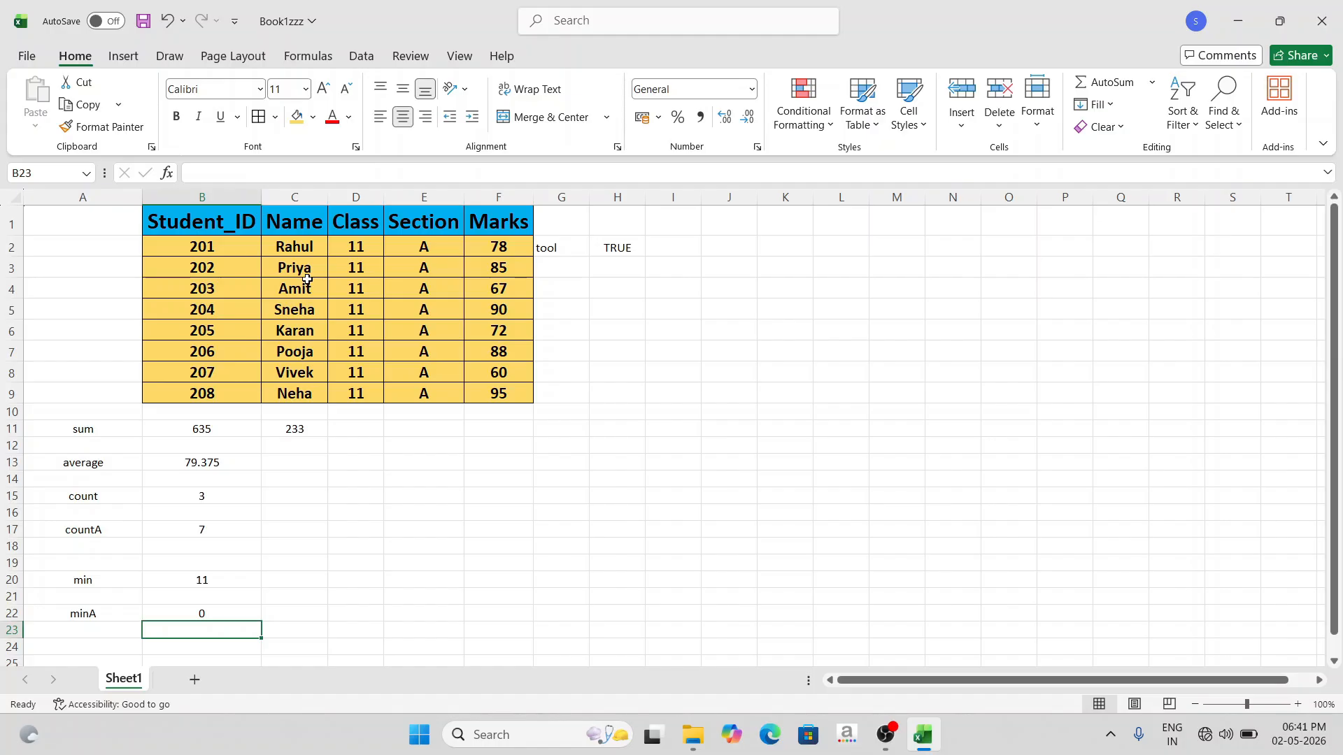
- Enter the label "max" in cell A25
scroll(447, 515, "down", 2)
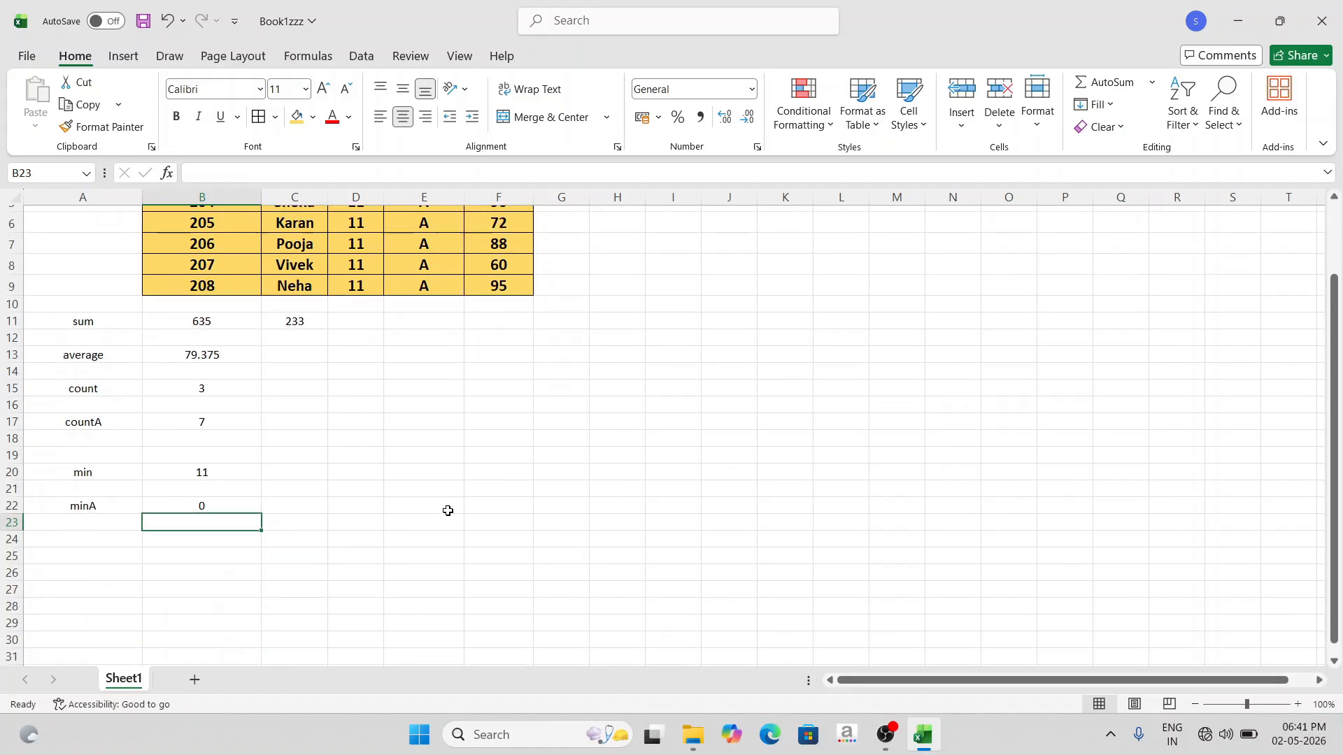
left_click(98, 528)
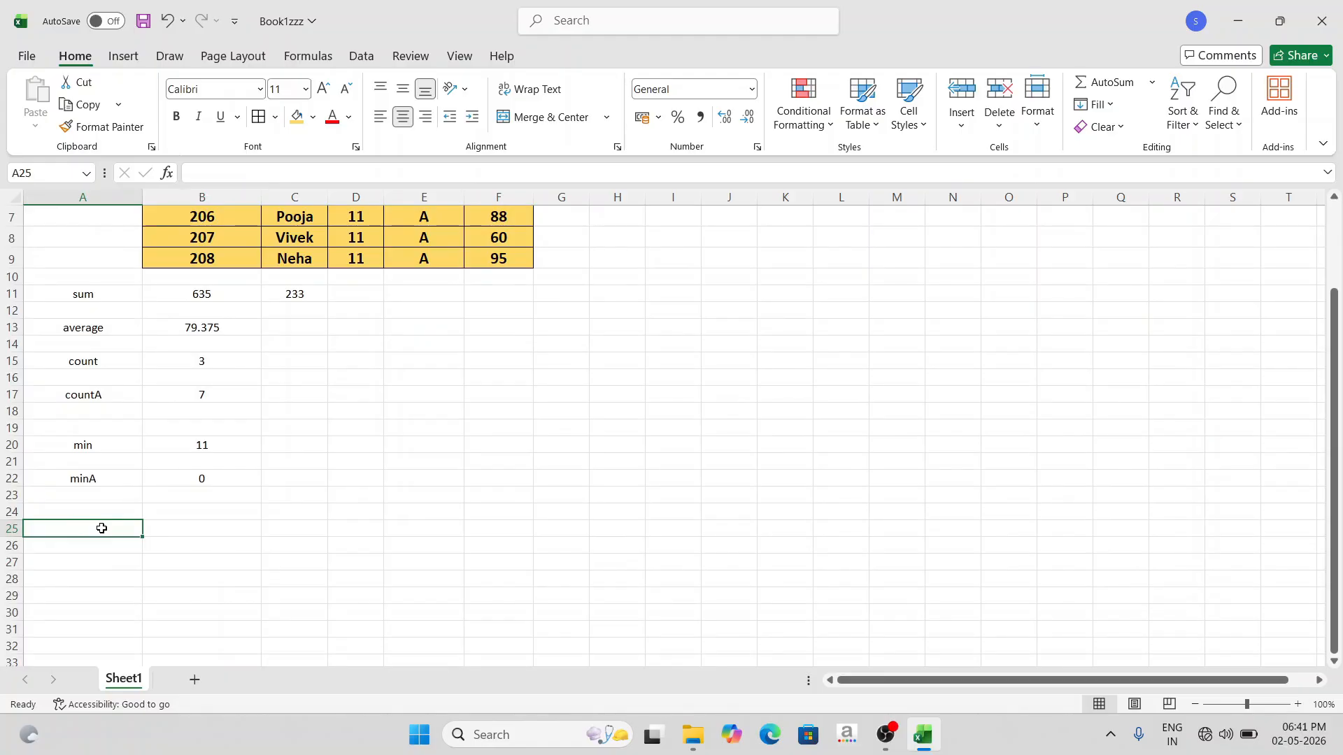
type("max")
key("Tab")
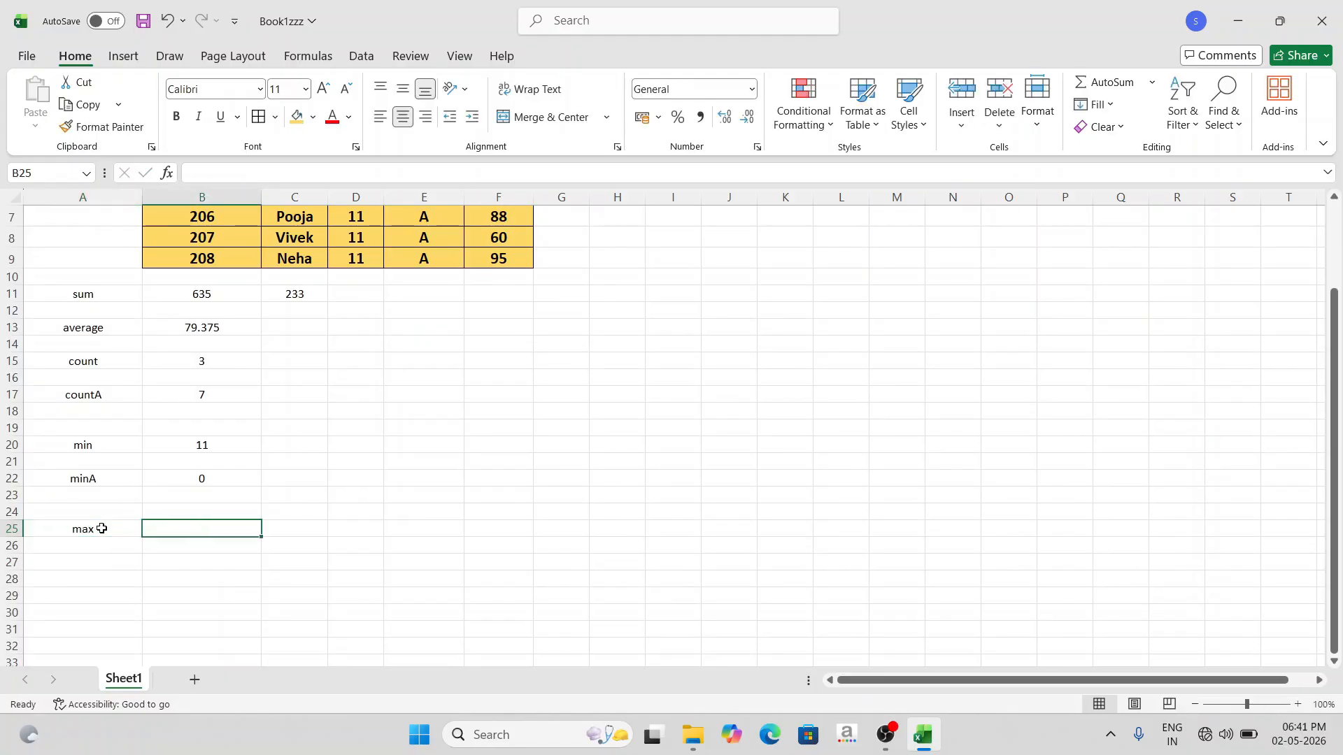
- Start a MAX formula in cell B25
type("=max")
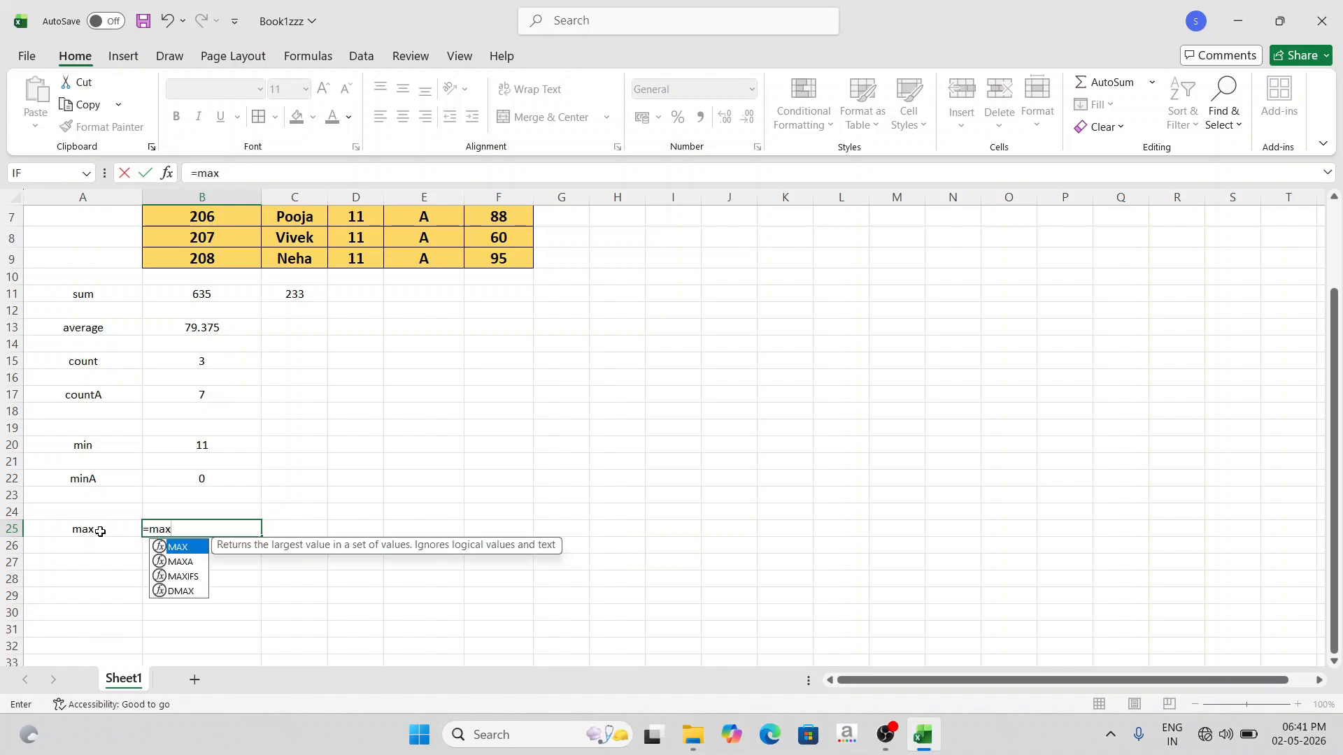
key("Tab")
scroll(595, 367, "up", 1)
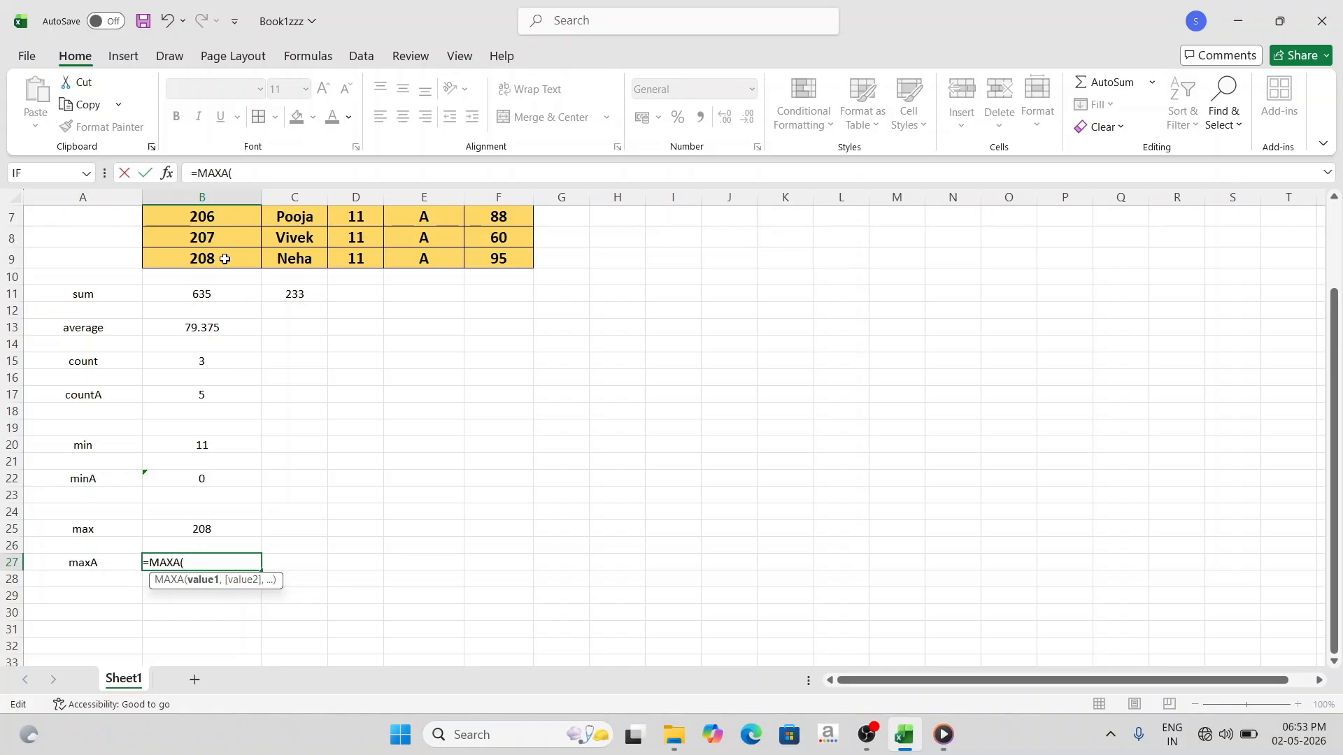
- Complete the MAXA formula in B27 with the student ID cell B9 as its argument
left_click(224, 259)
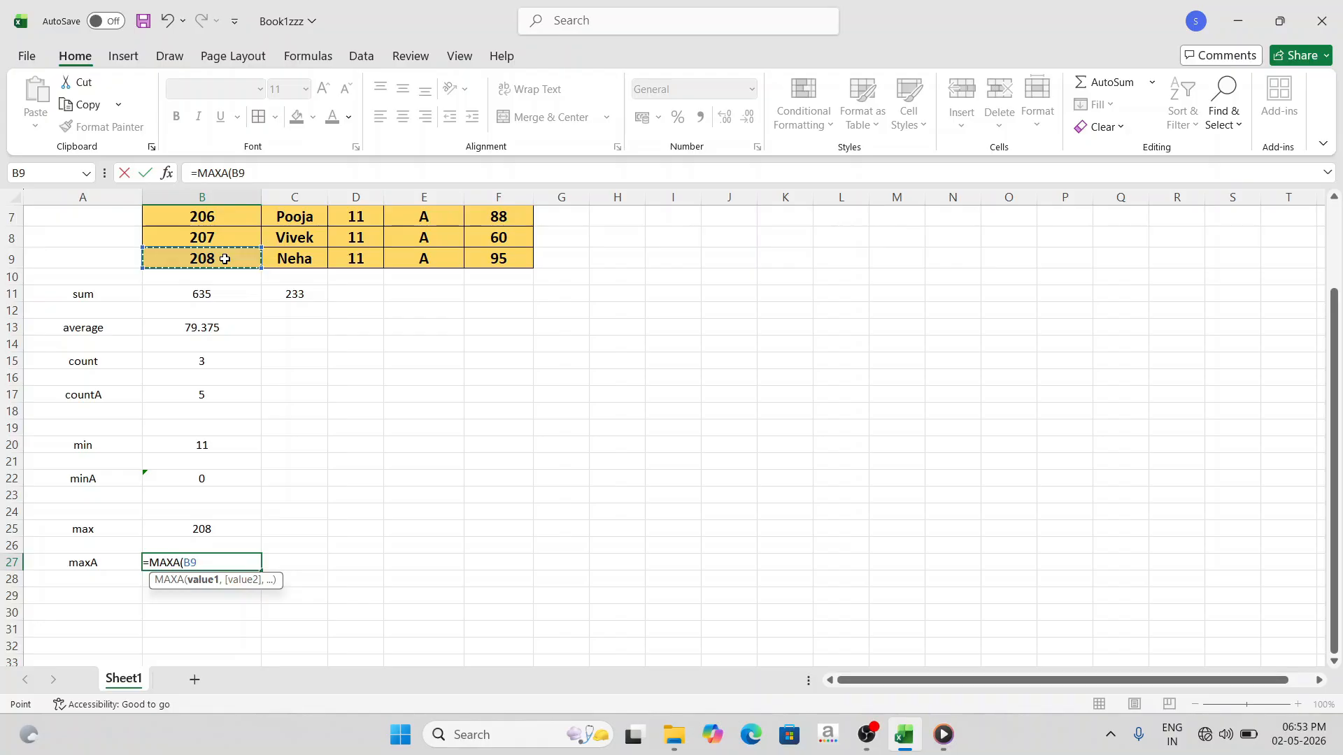
type(")")
key("Return")
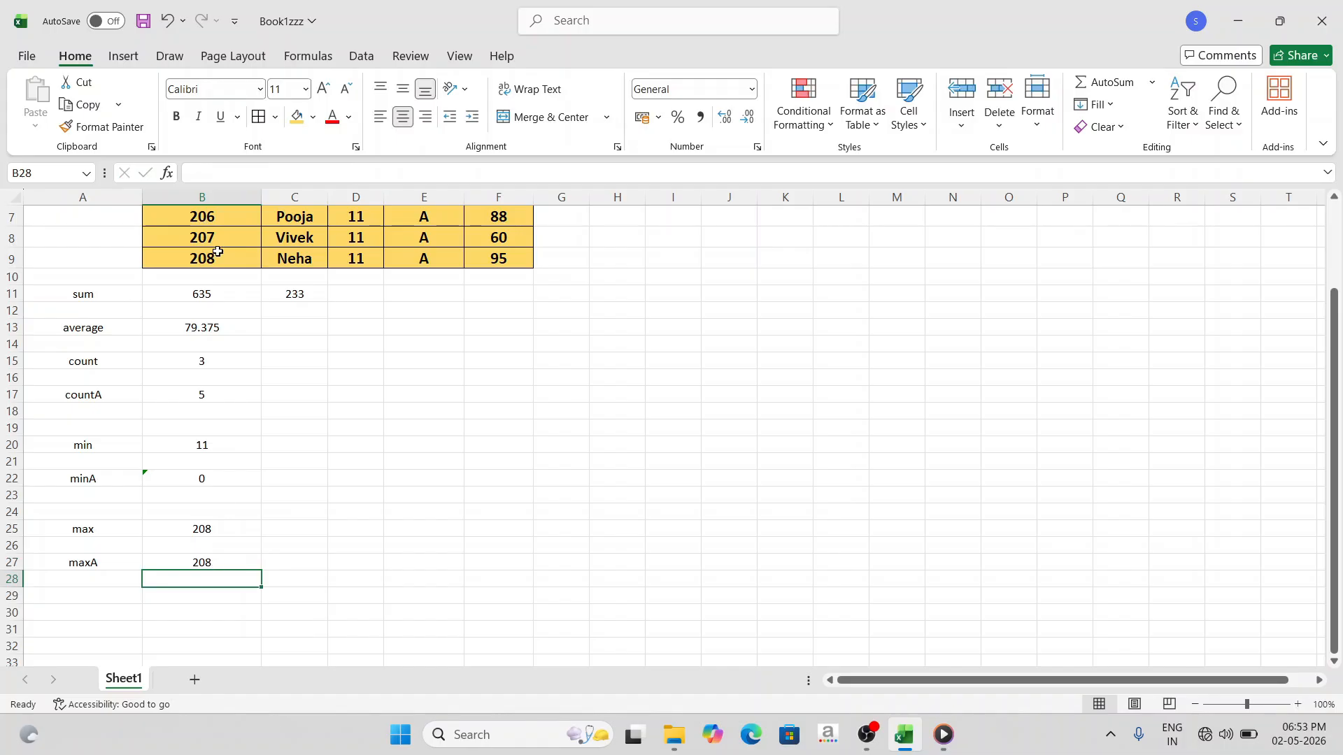
left_click(201, 564)
double_click(213, 561)
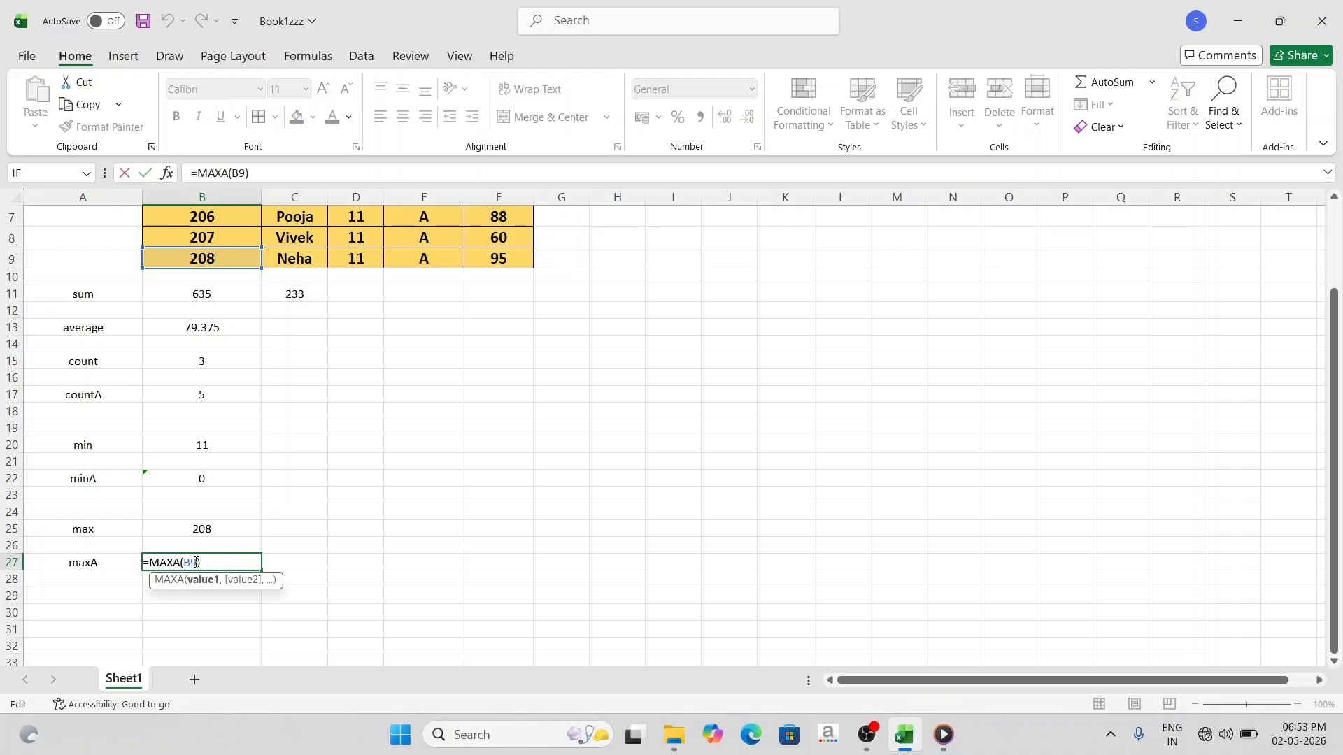
left_click(233, 257)
left_click_drag(233, 257, 266, 257)
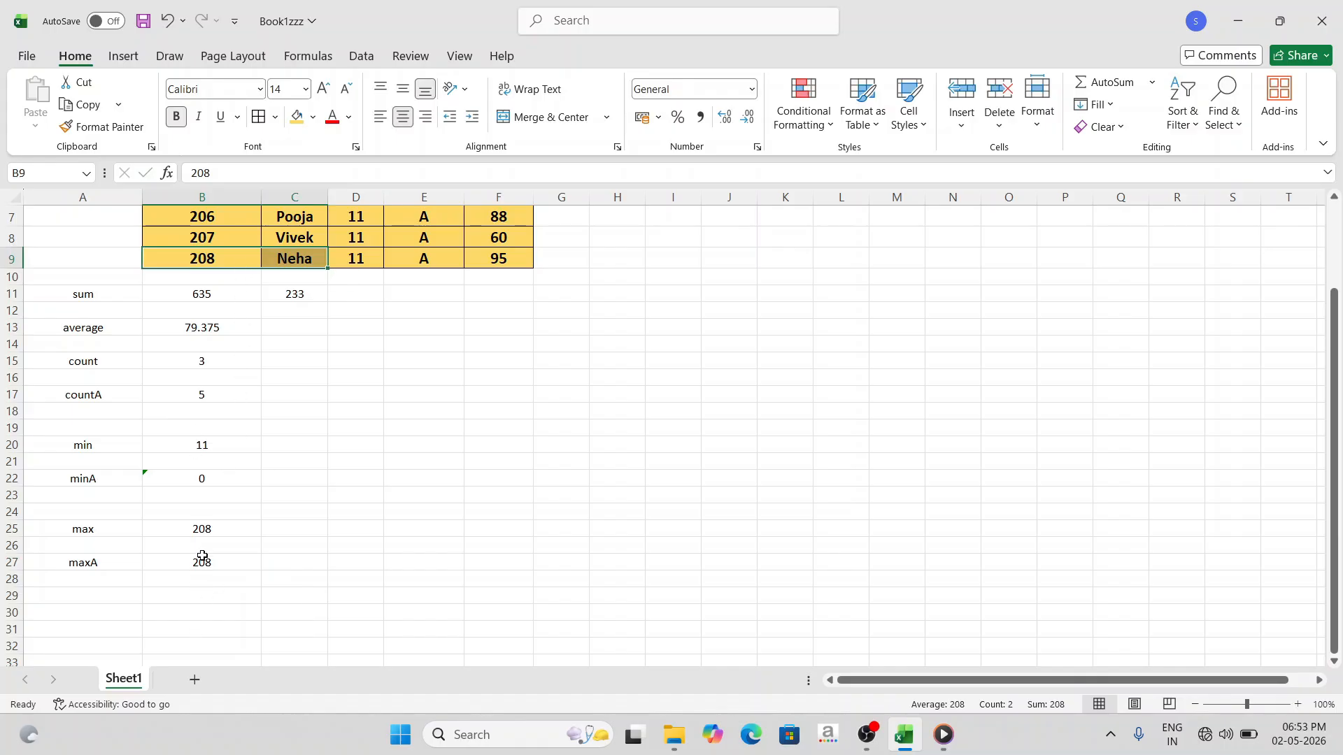
- Replace the reference in the MAXA formula in B27 with the number and text range B9:C9
double_click(202, 562)
double_click(187, 563)
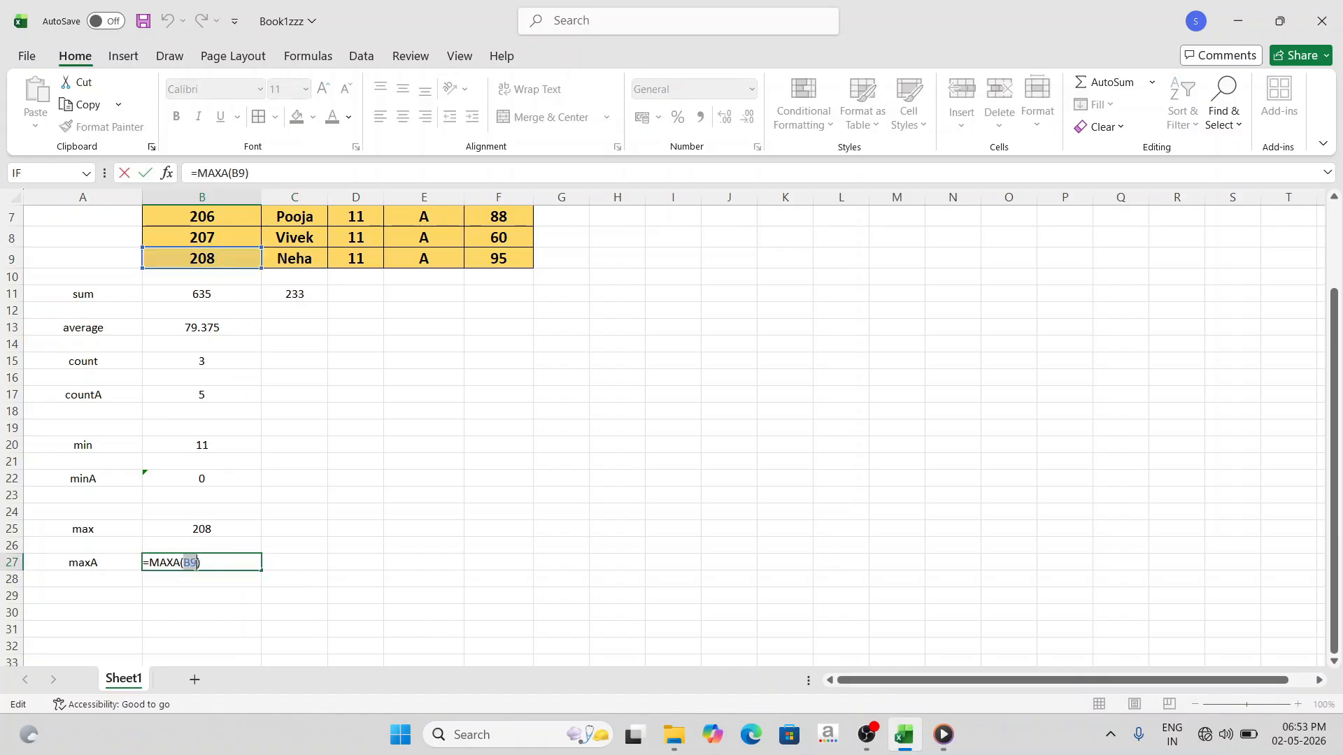
left_click_drag(226, 258, 268, 259)
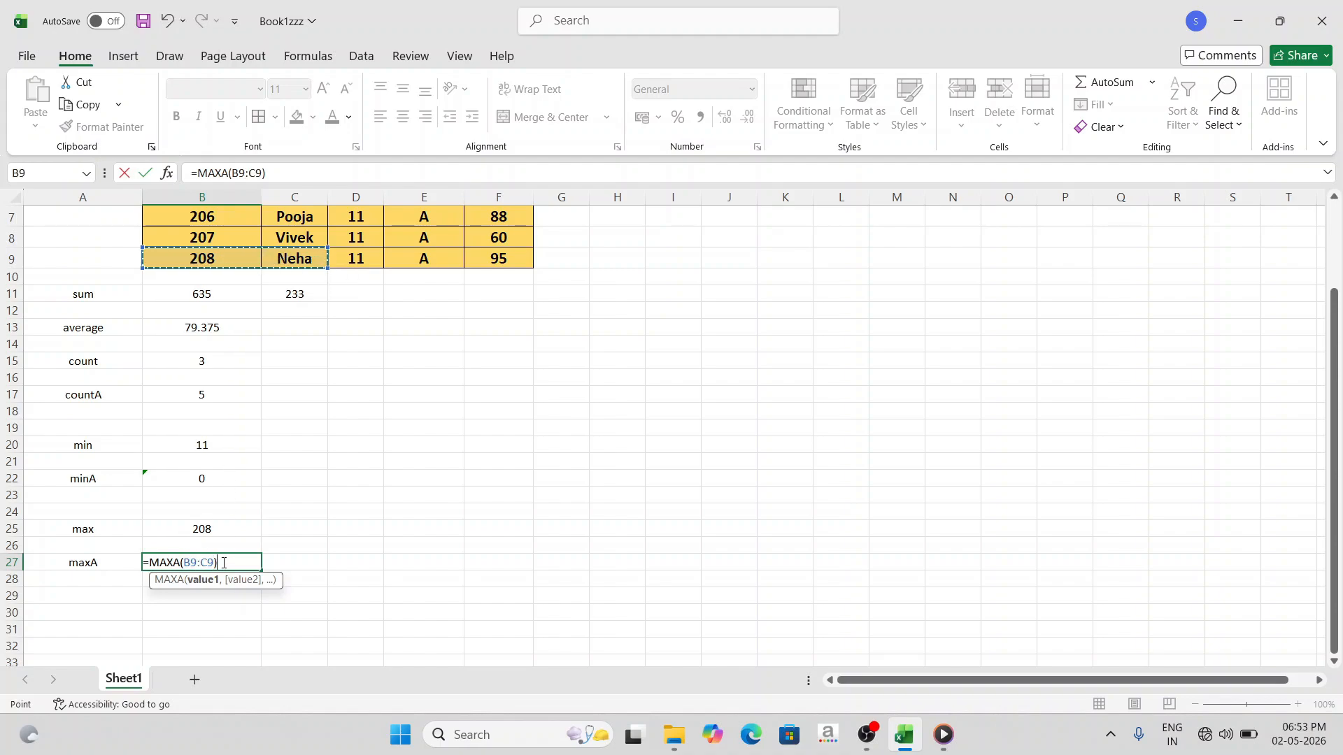
type(")")
key("Return")
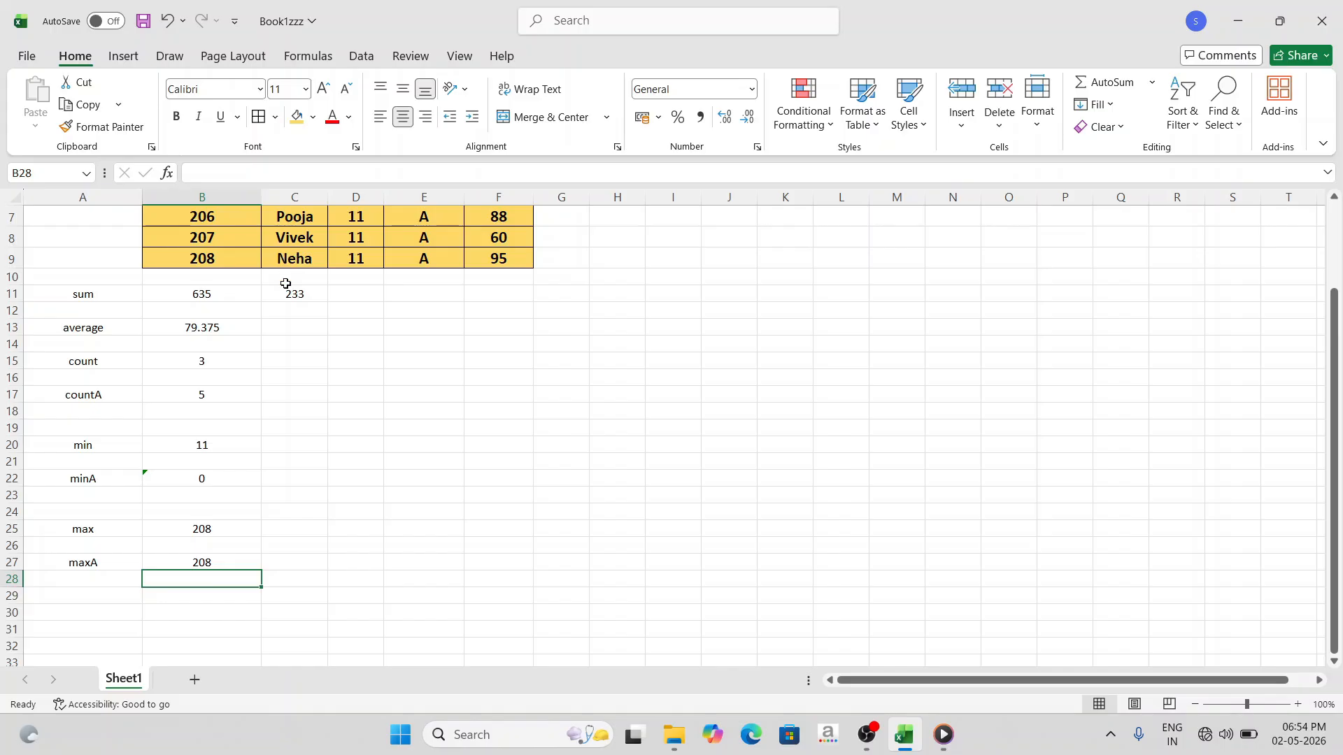
- Replace the range in the MAXA formula in B27 with the text cell C9 alone
left_click(200, 565)
double_click(186, 564)
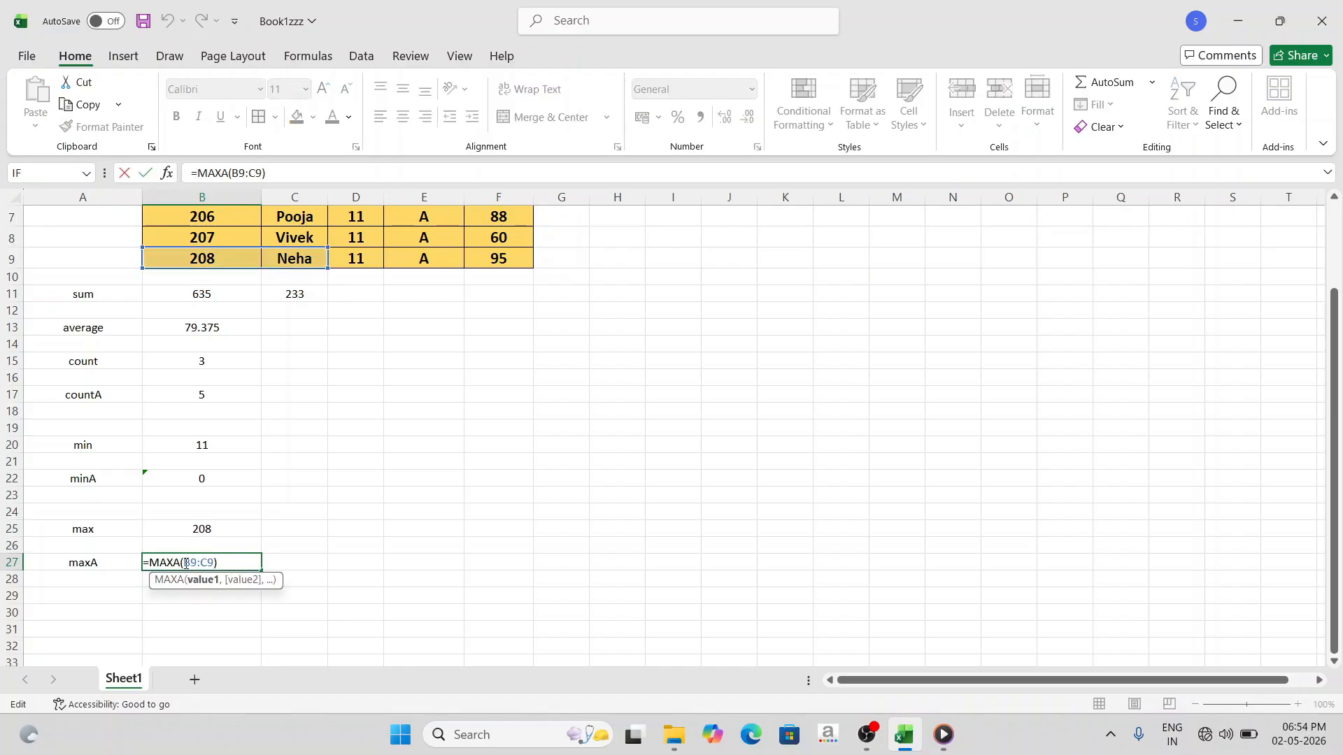
left_click_drag(184, 564, 215, 563)
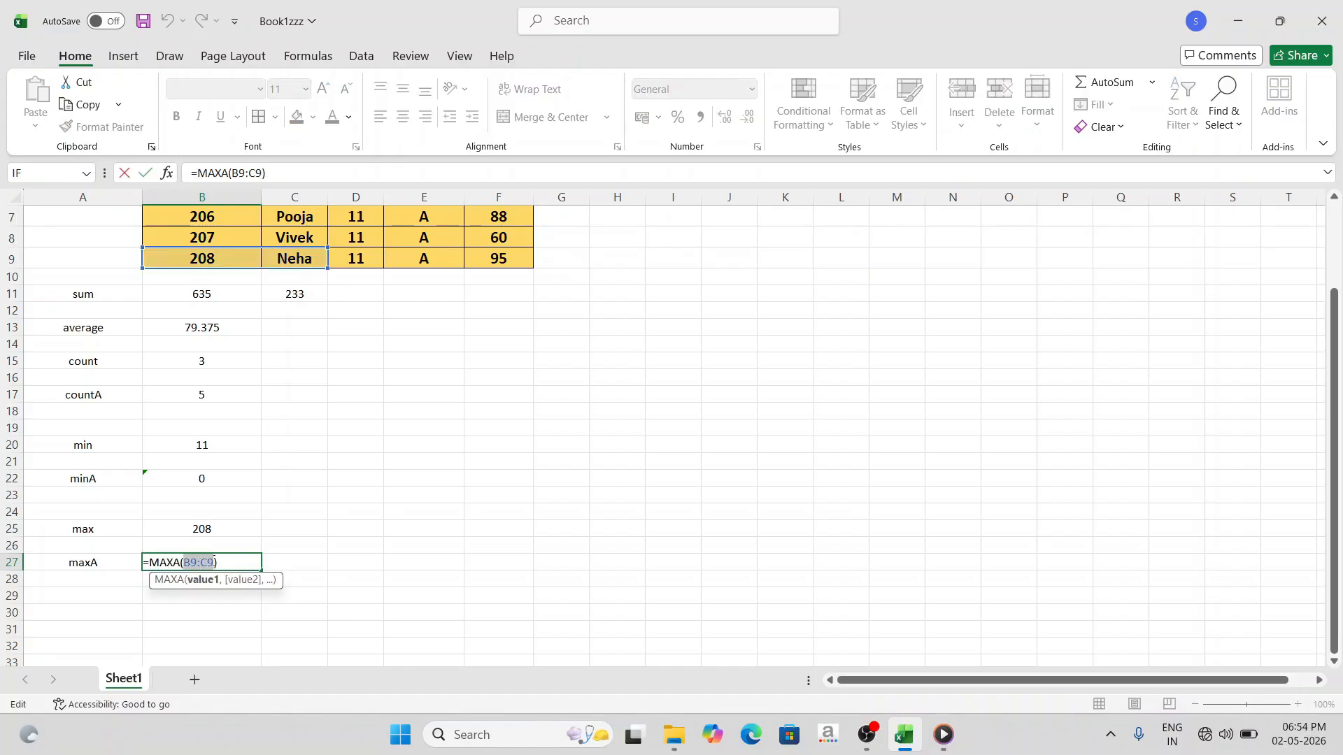
left_click(302, 257)
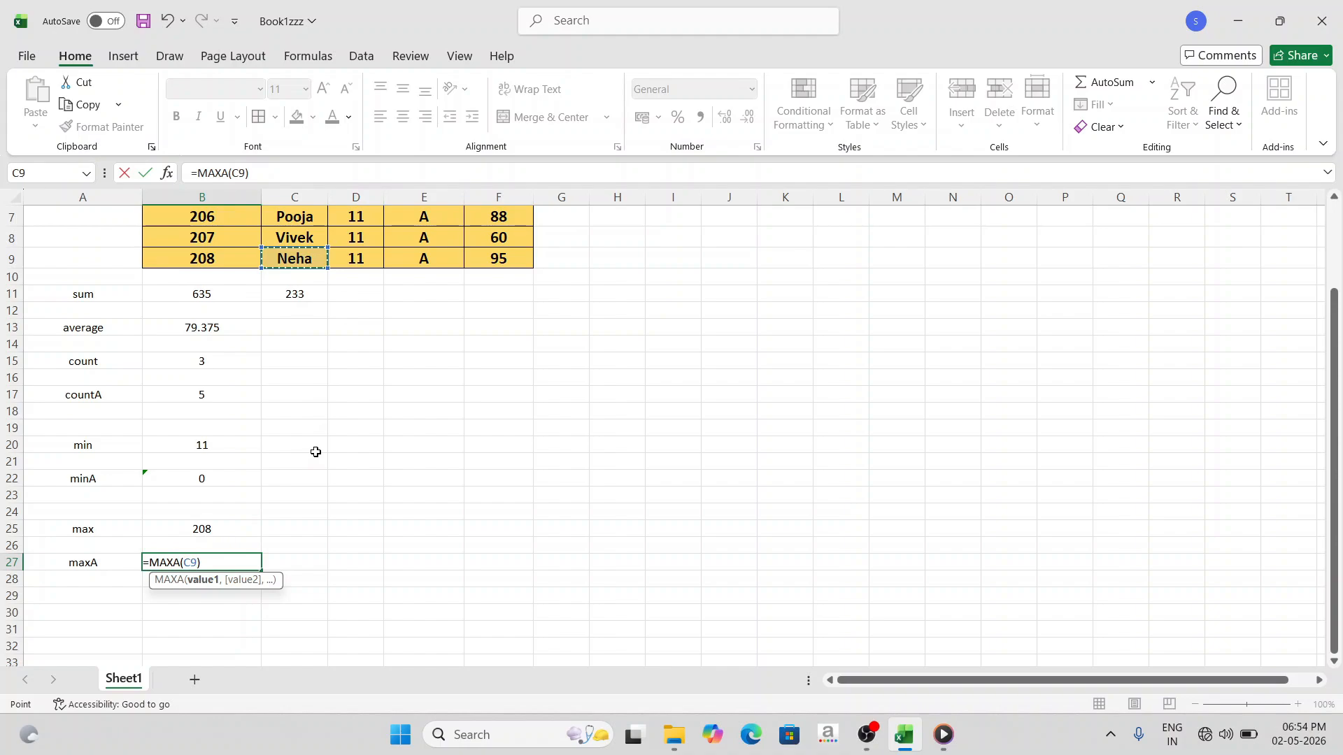
key("Return")
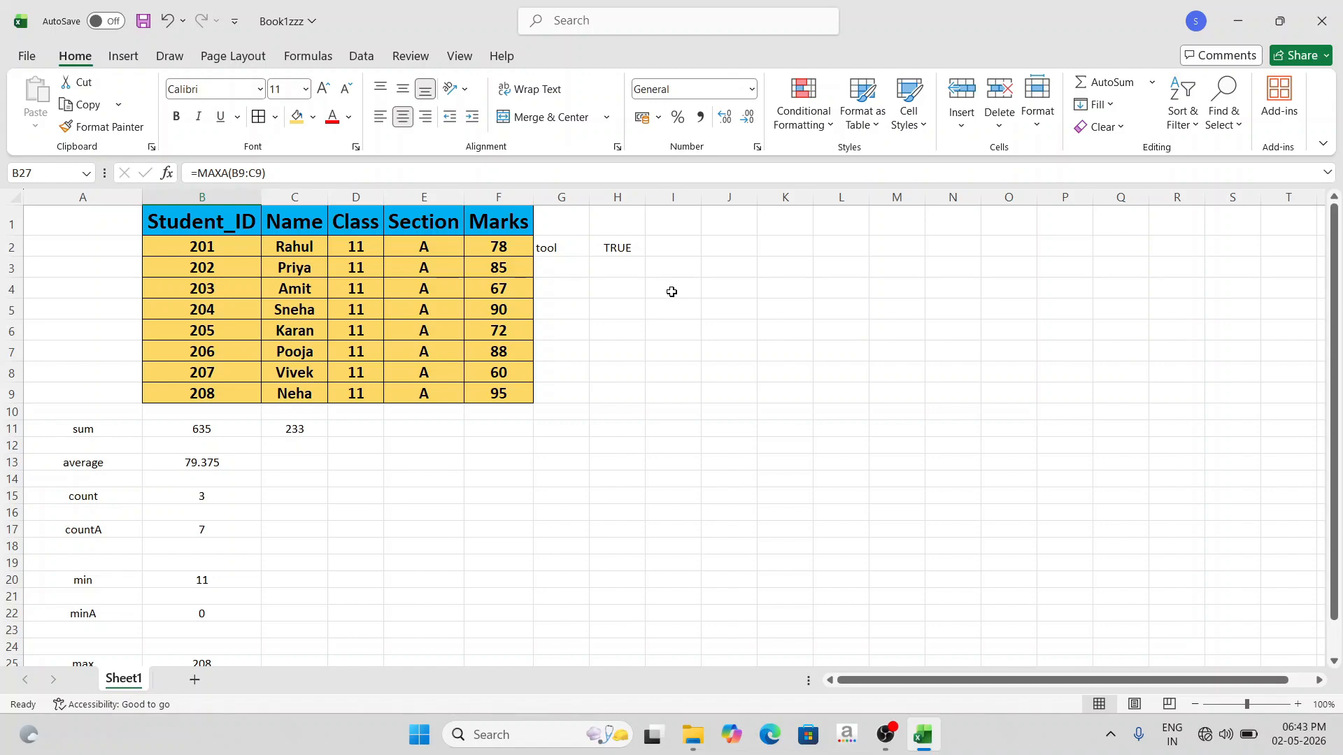
- Clear the contents of the text and logical value cells G2:H2
left_click_drag(544, 248, 626, 248)
key("Delete")
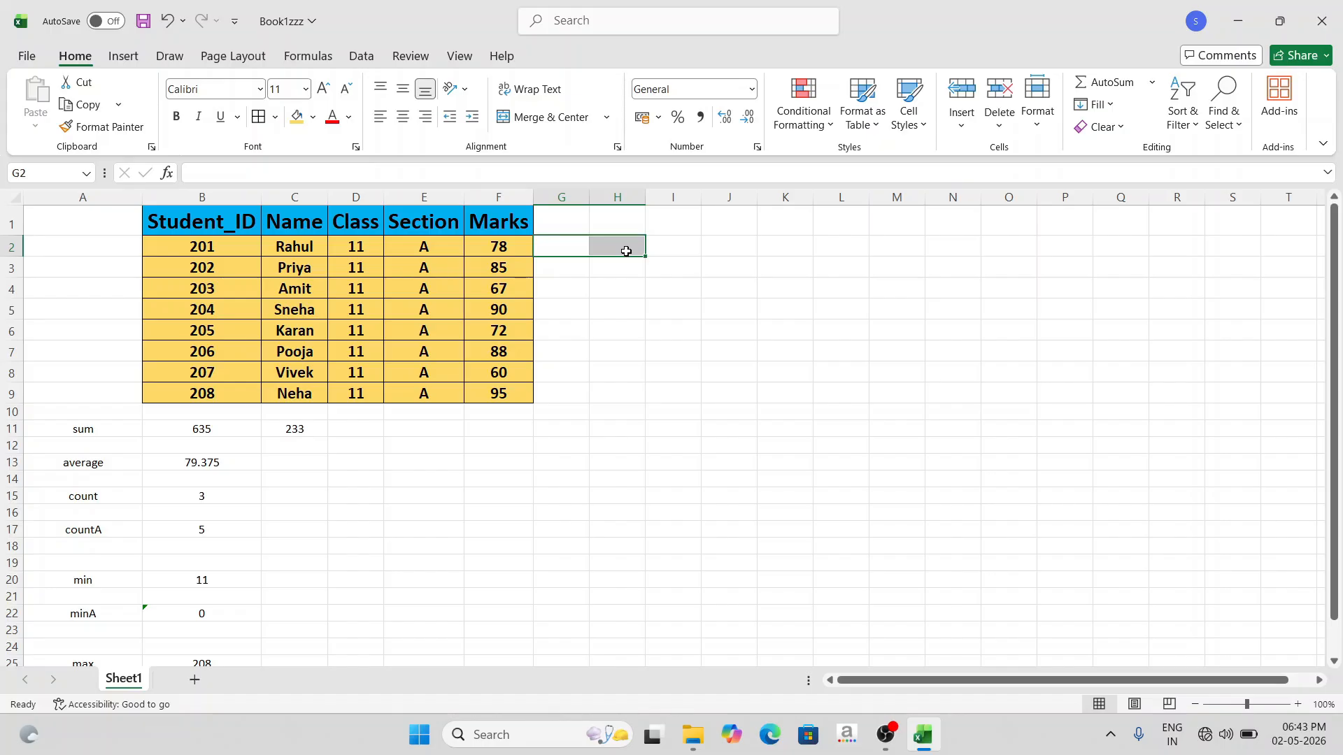
left_click(627, 250)
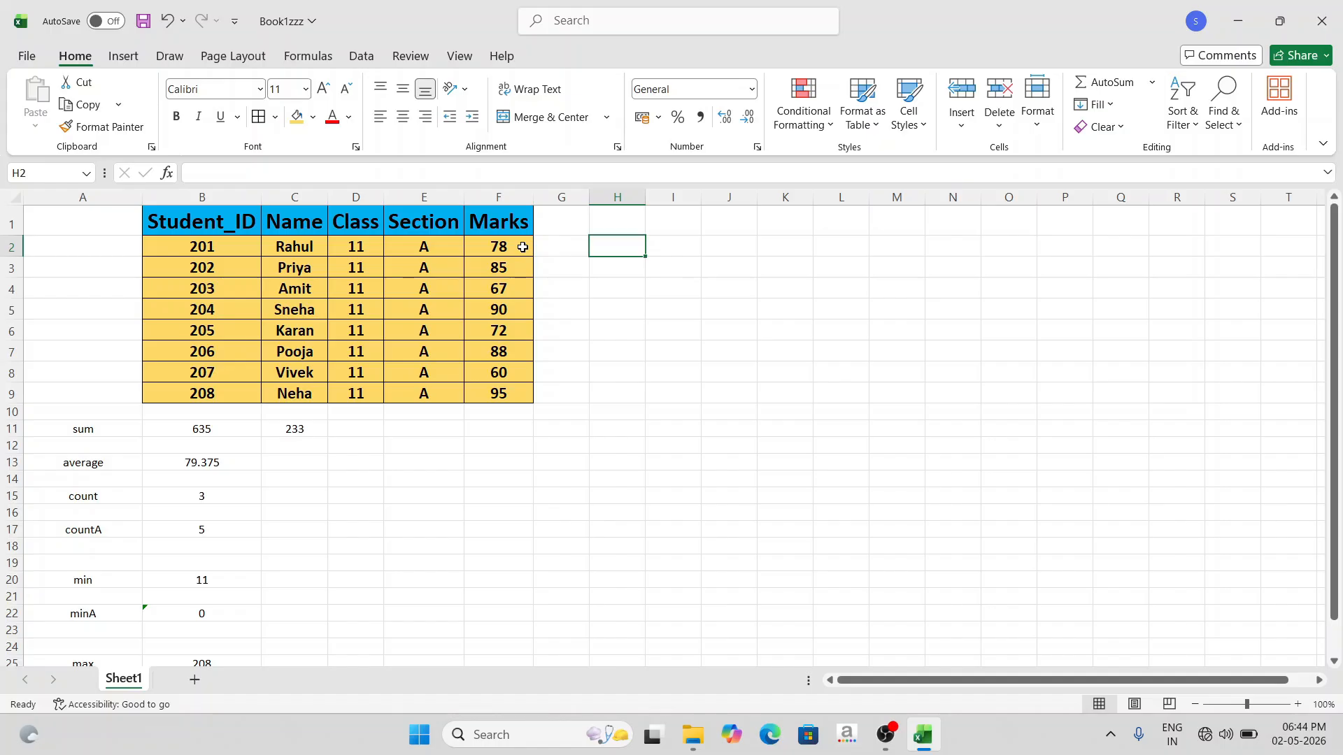
- Start an IF formula in H2 that tests whether the marks in F2 are greater than 70
double_click(623, 249)
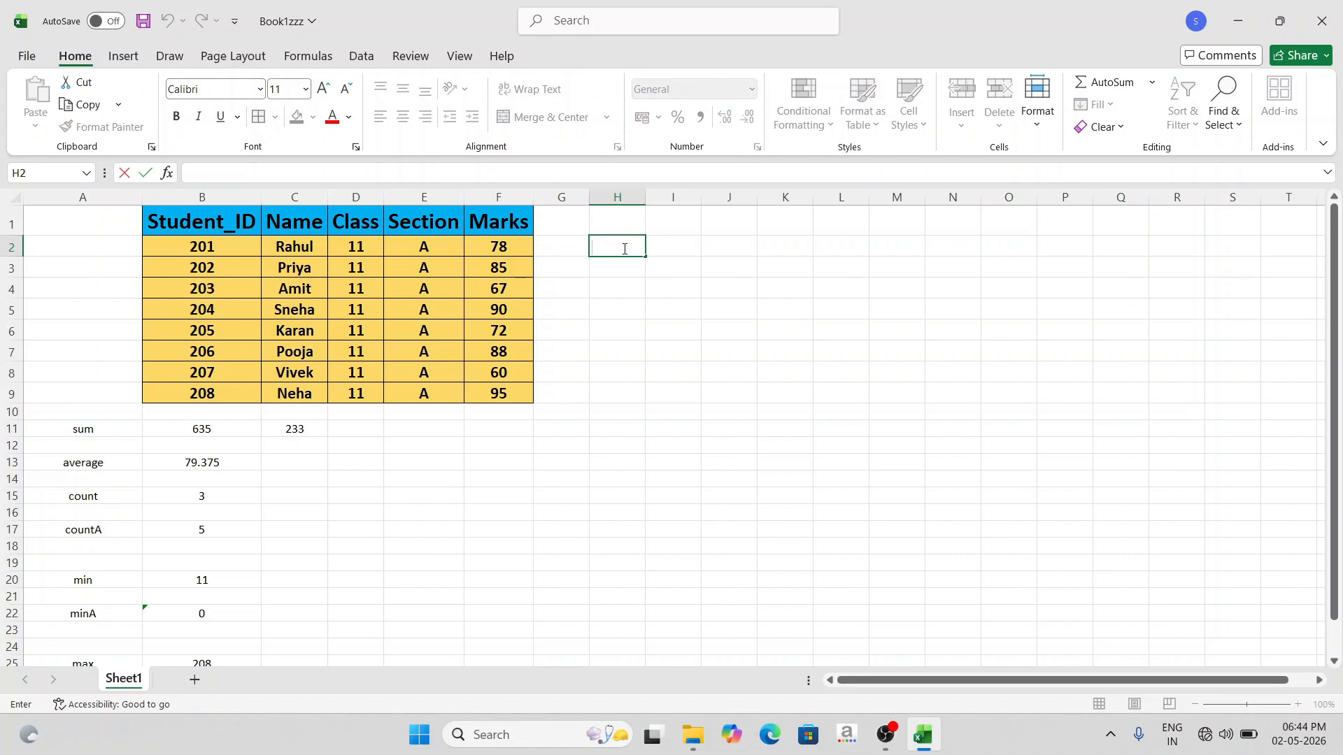
type("=")
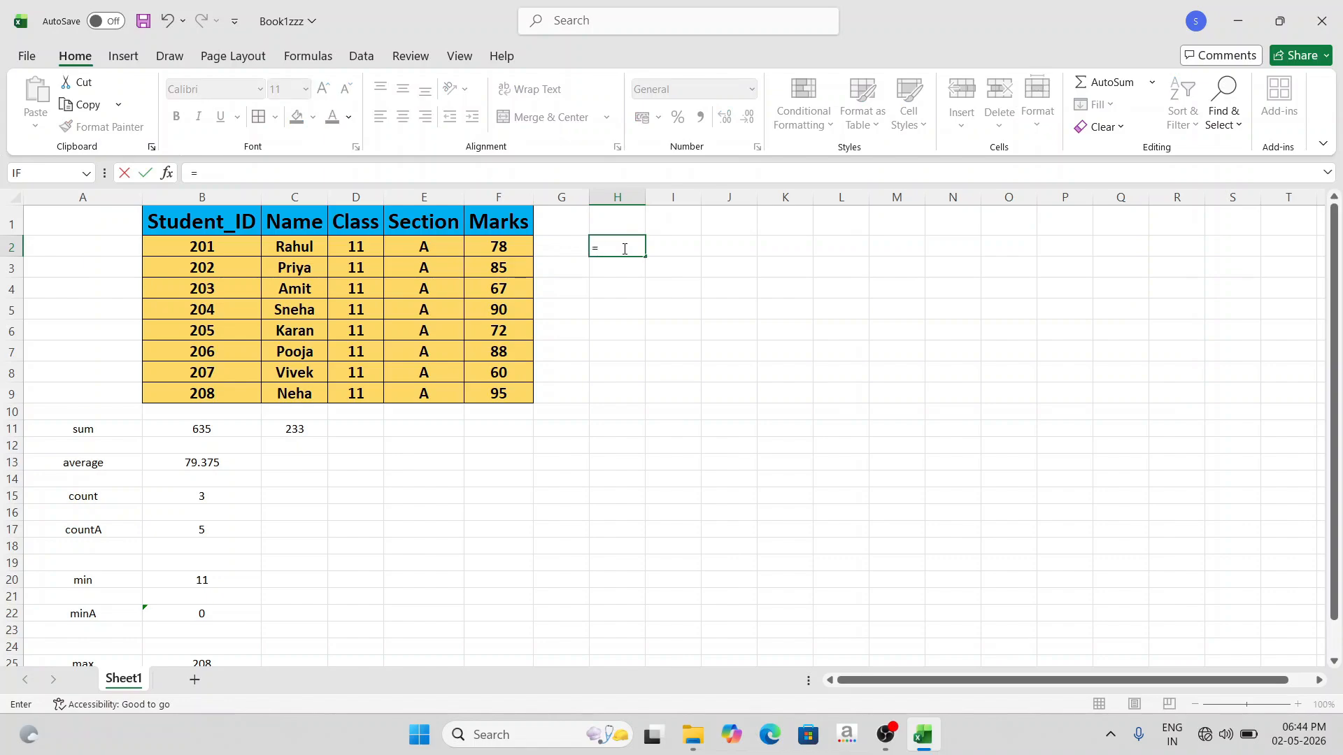
type("if")
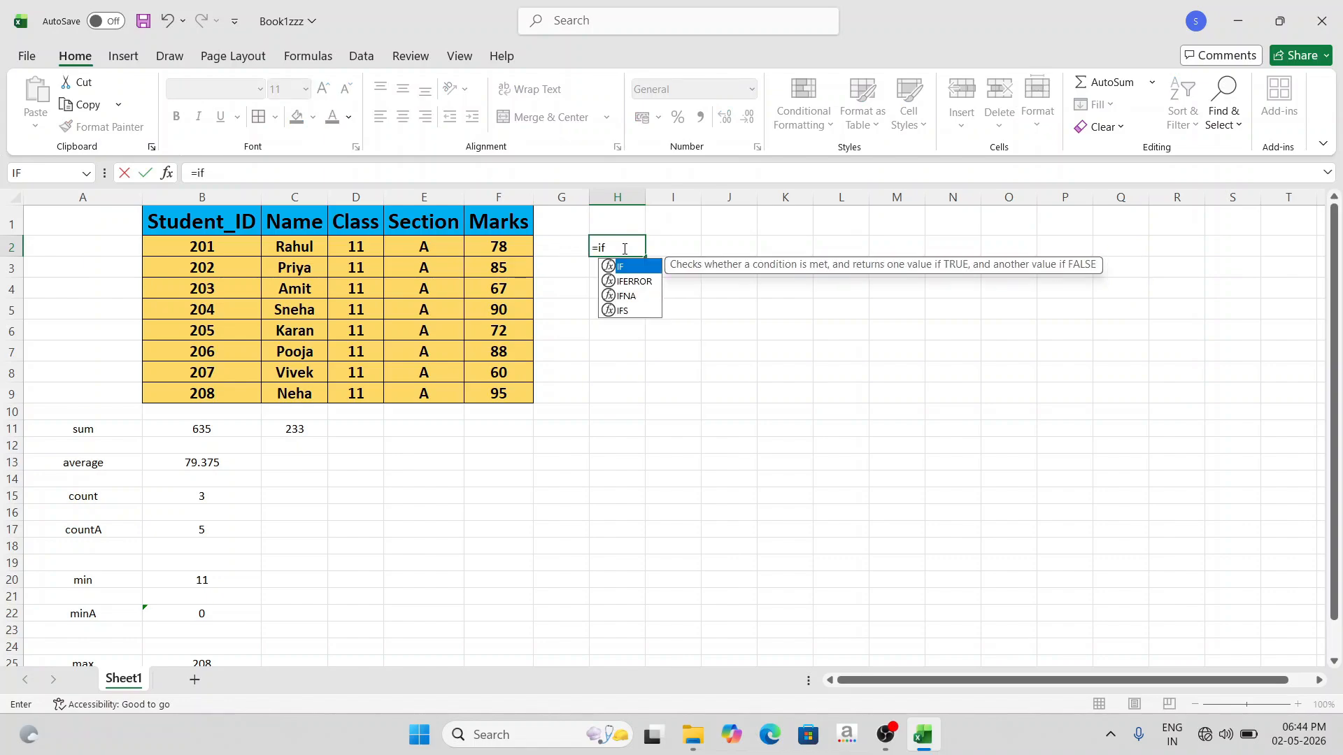
key("Tab")
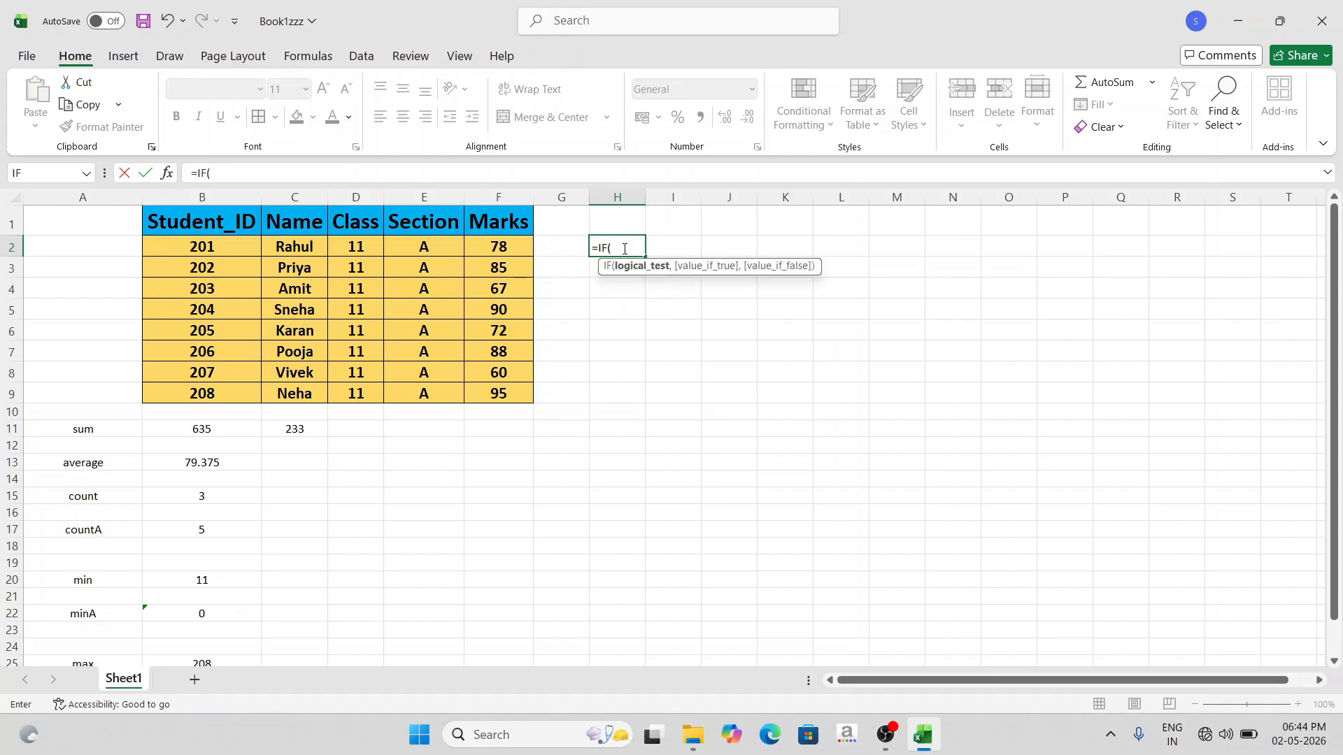
left_click(516, 246)
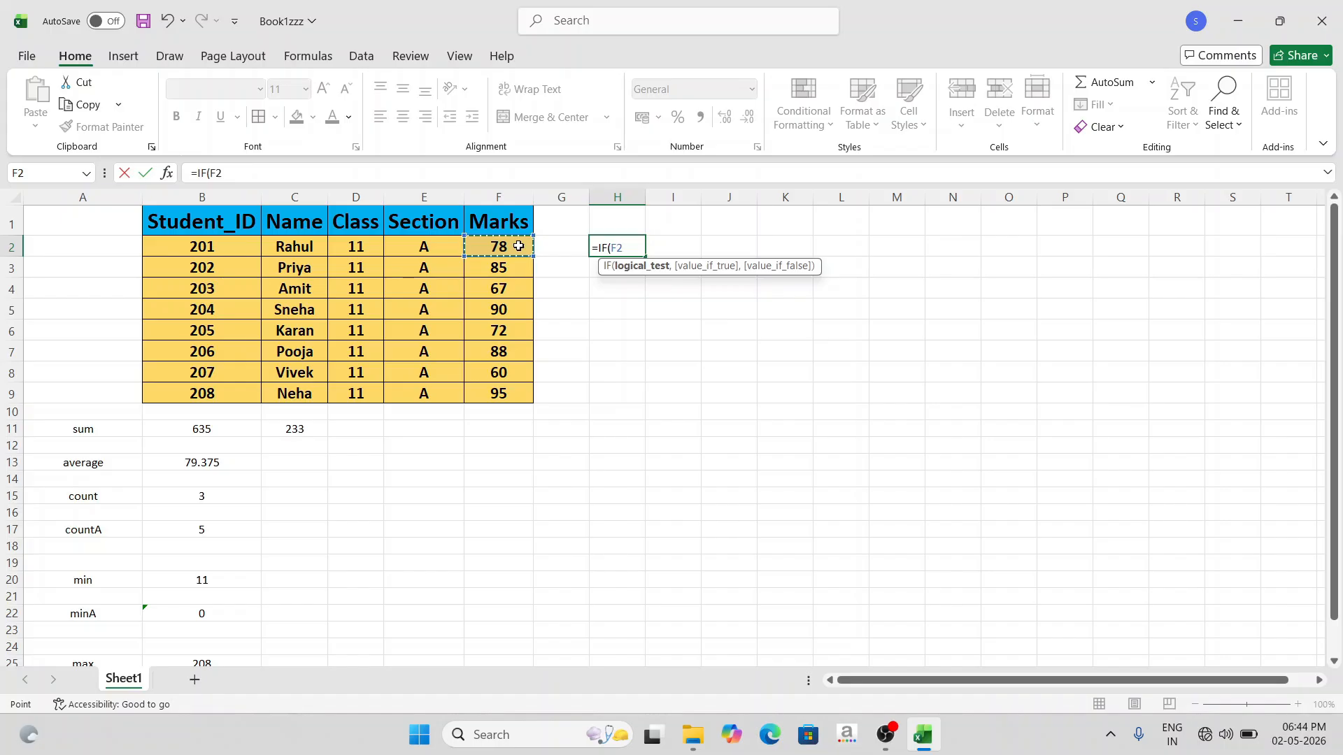
type(">70,")
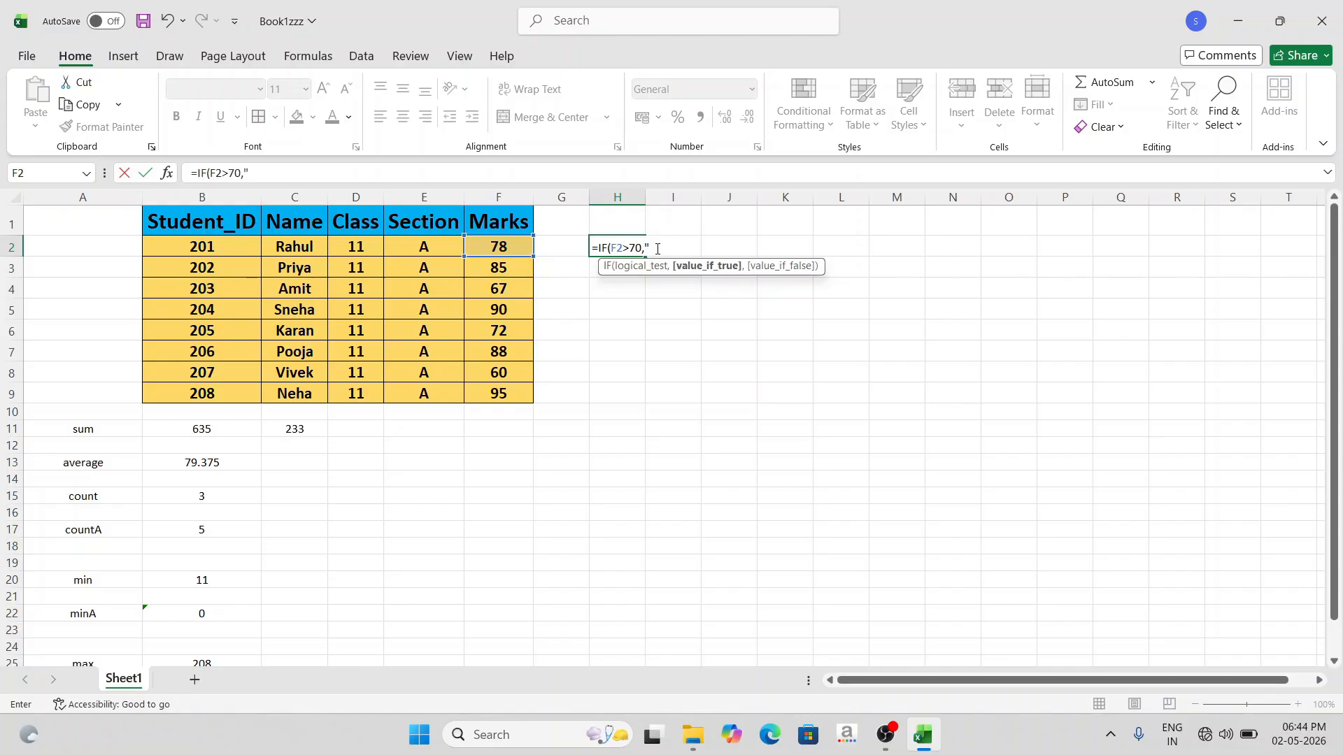
- Add "Grade- A" as the value-if-true argument of the IF formula in H2
type("g")
key("BackSpace")
type("Grade")
type("- A\",\"F")
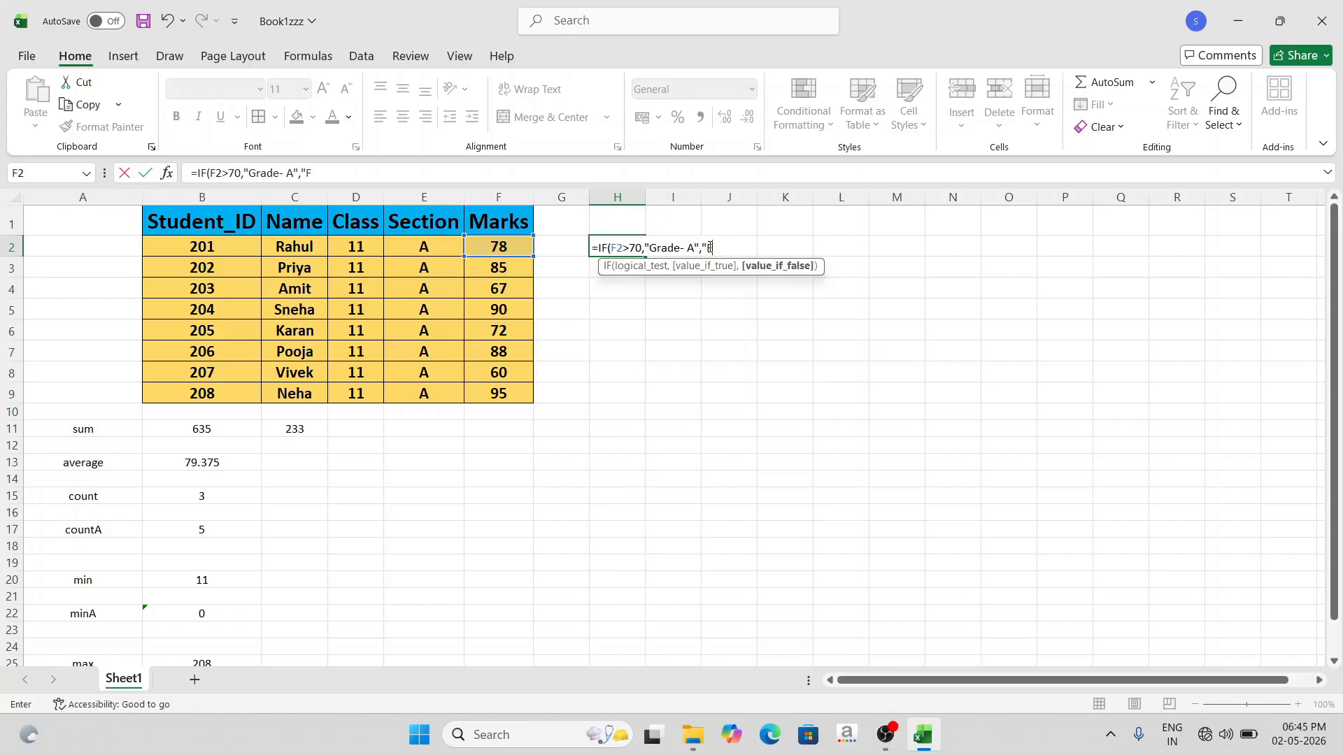
- Add "sorry" as the value-if-false argument and complete the IF formula in H2
type("l")
key("BackSpace")
key("BackSpace")
key("BackSpace")
key("BackSpace")
type("sorry")
type(")")
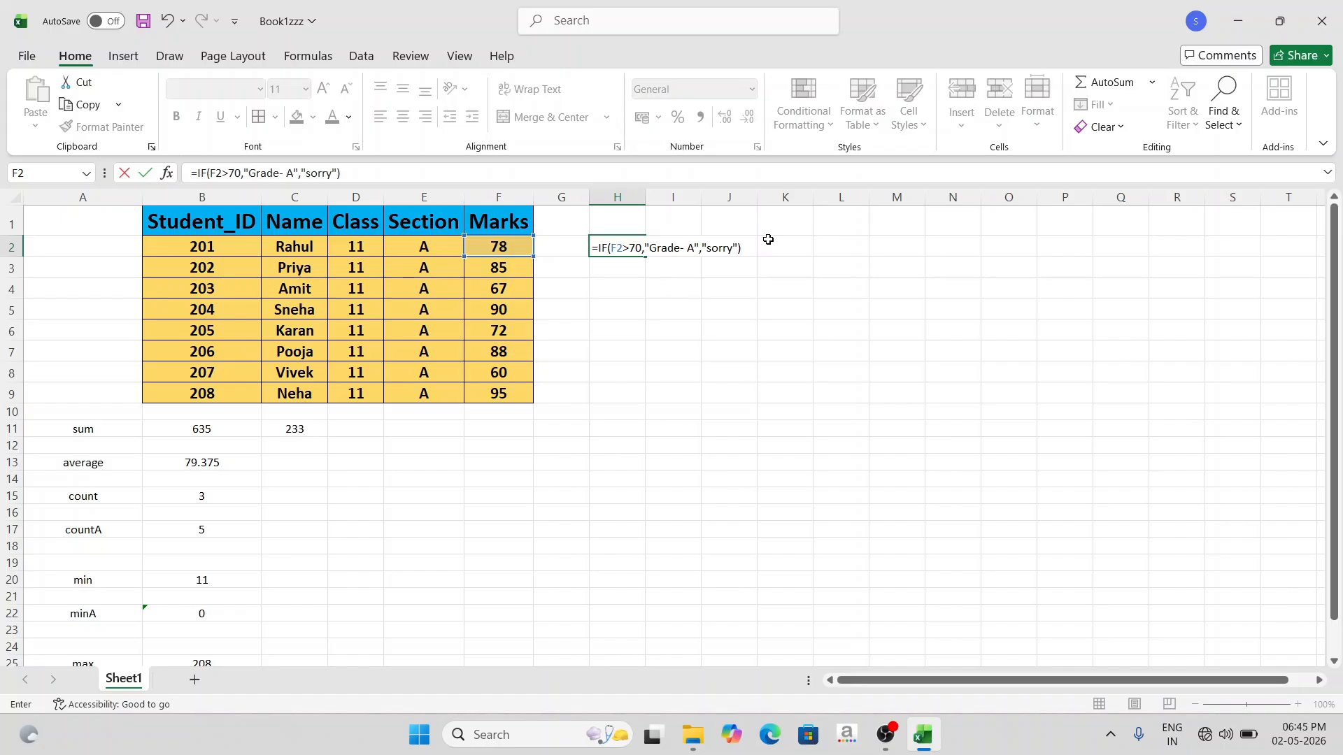
key("Return")
- Fill the IF formula from H2 down to H9 to grade every student
left_click(633, 249)
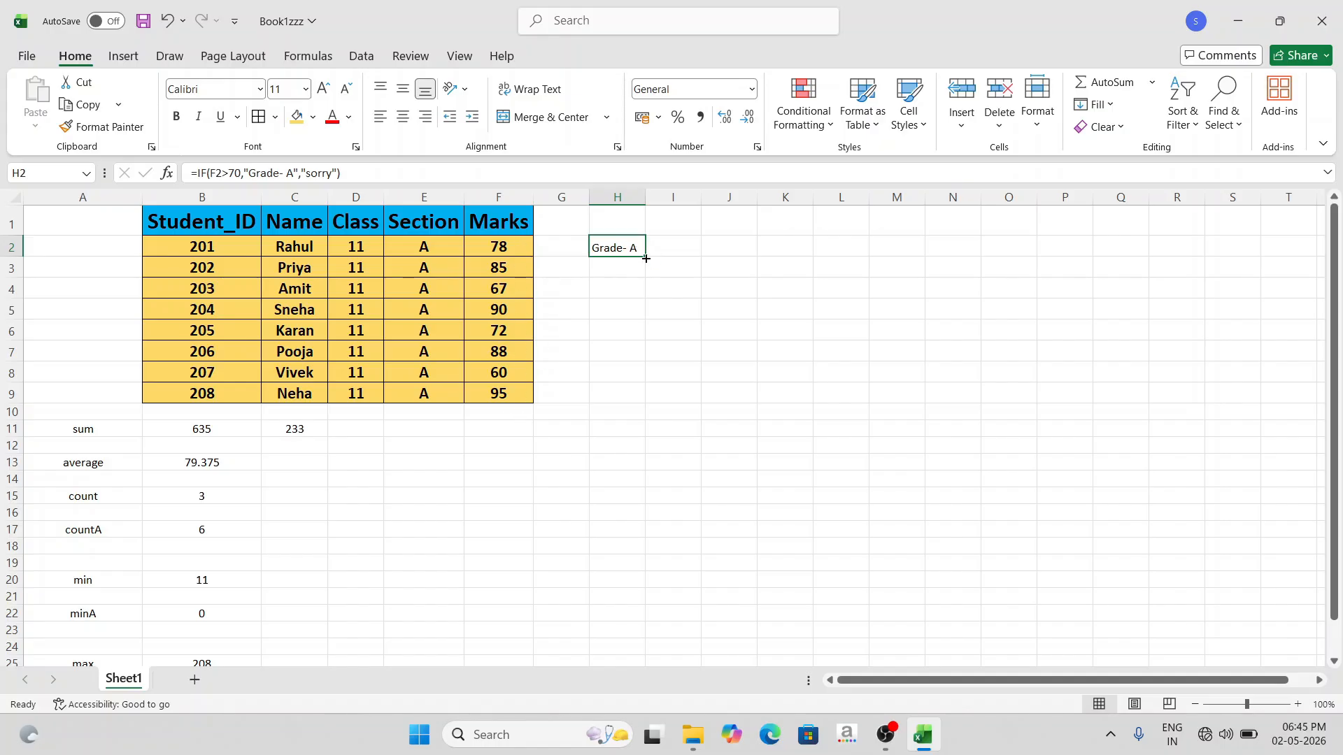
left_click_drag(651, 260, 651, 405)
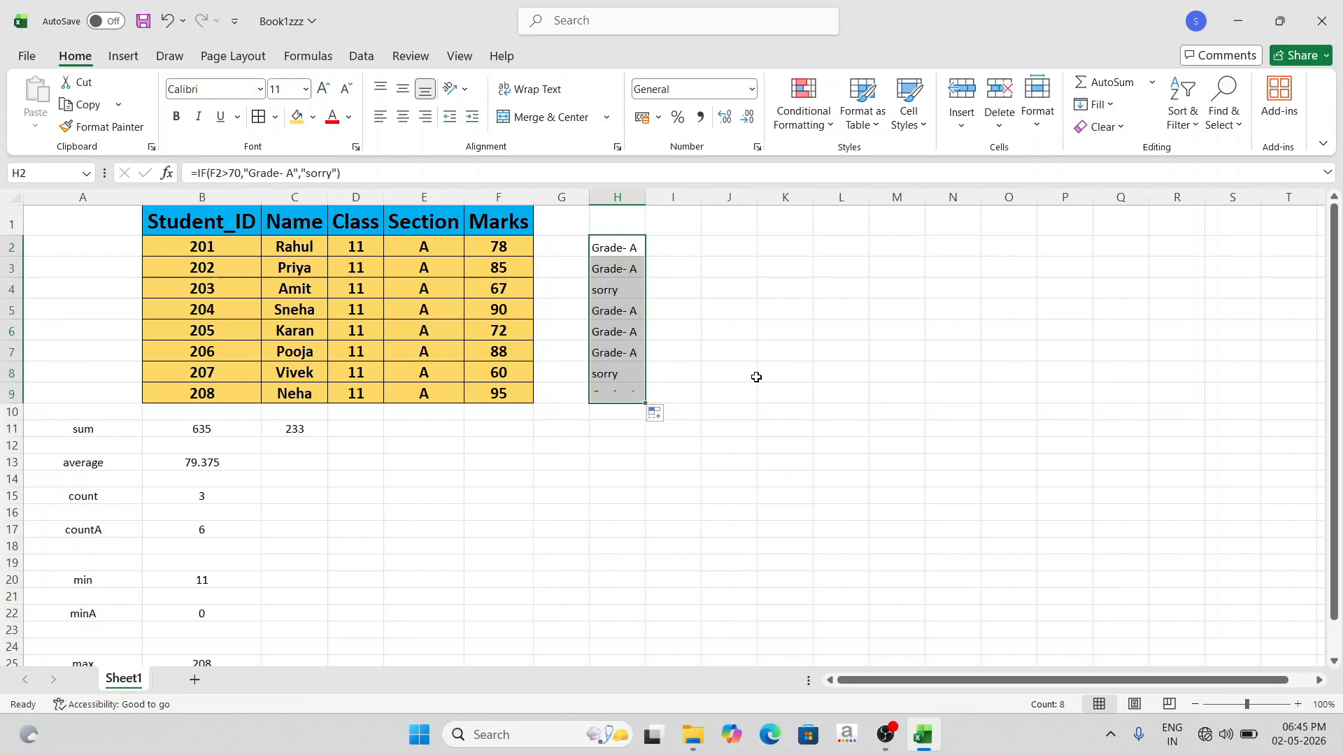